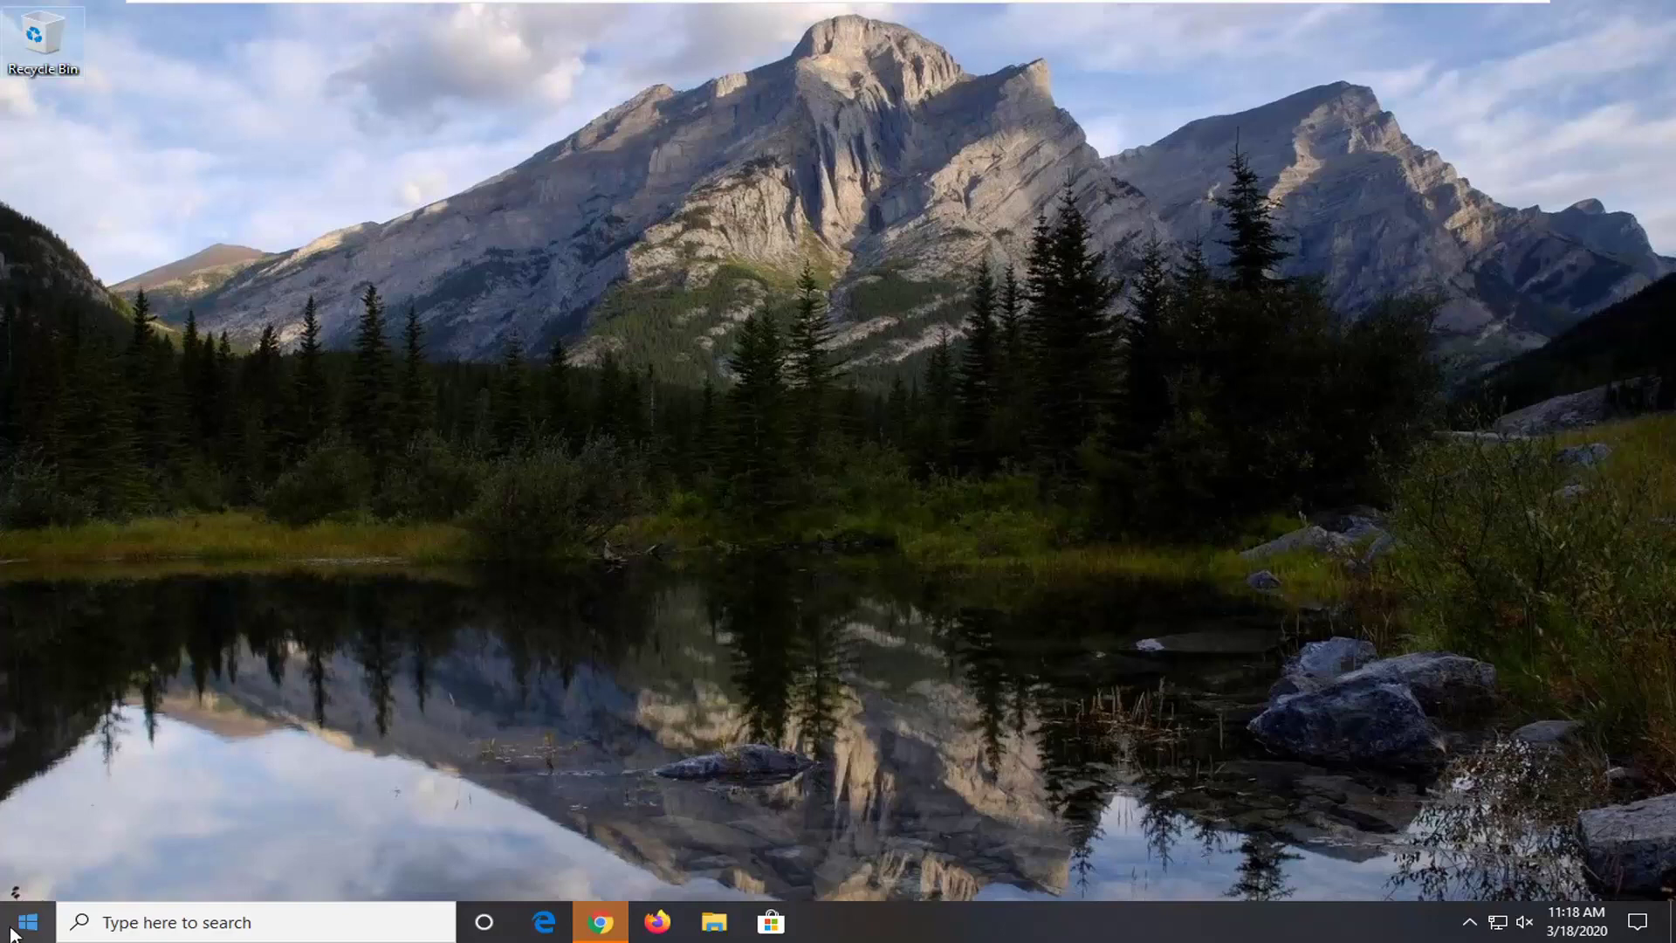
Search the Start menu for cmd and launch Command Prompt as administrator.
left_click(4, 933)
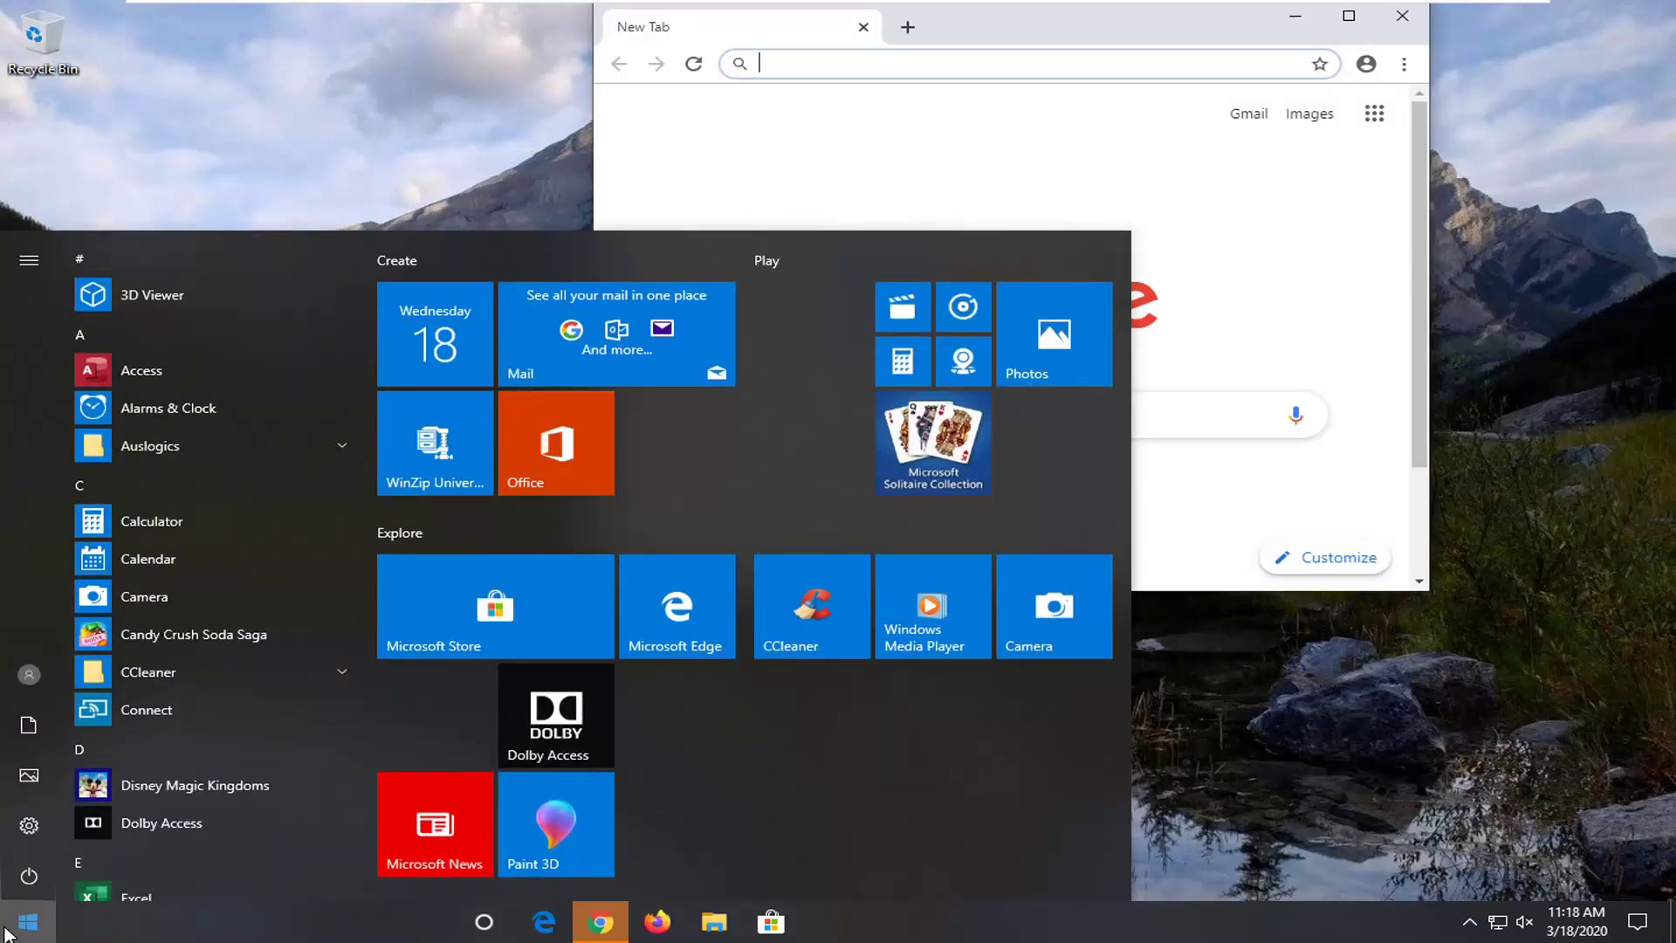
type("cmd")
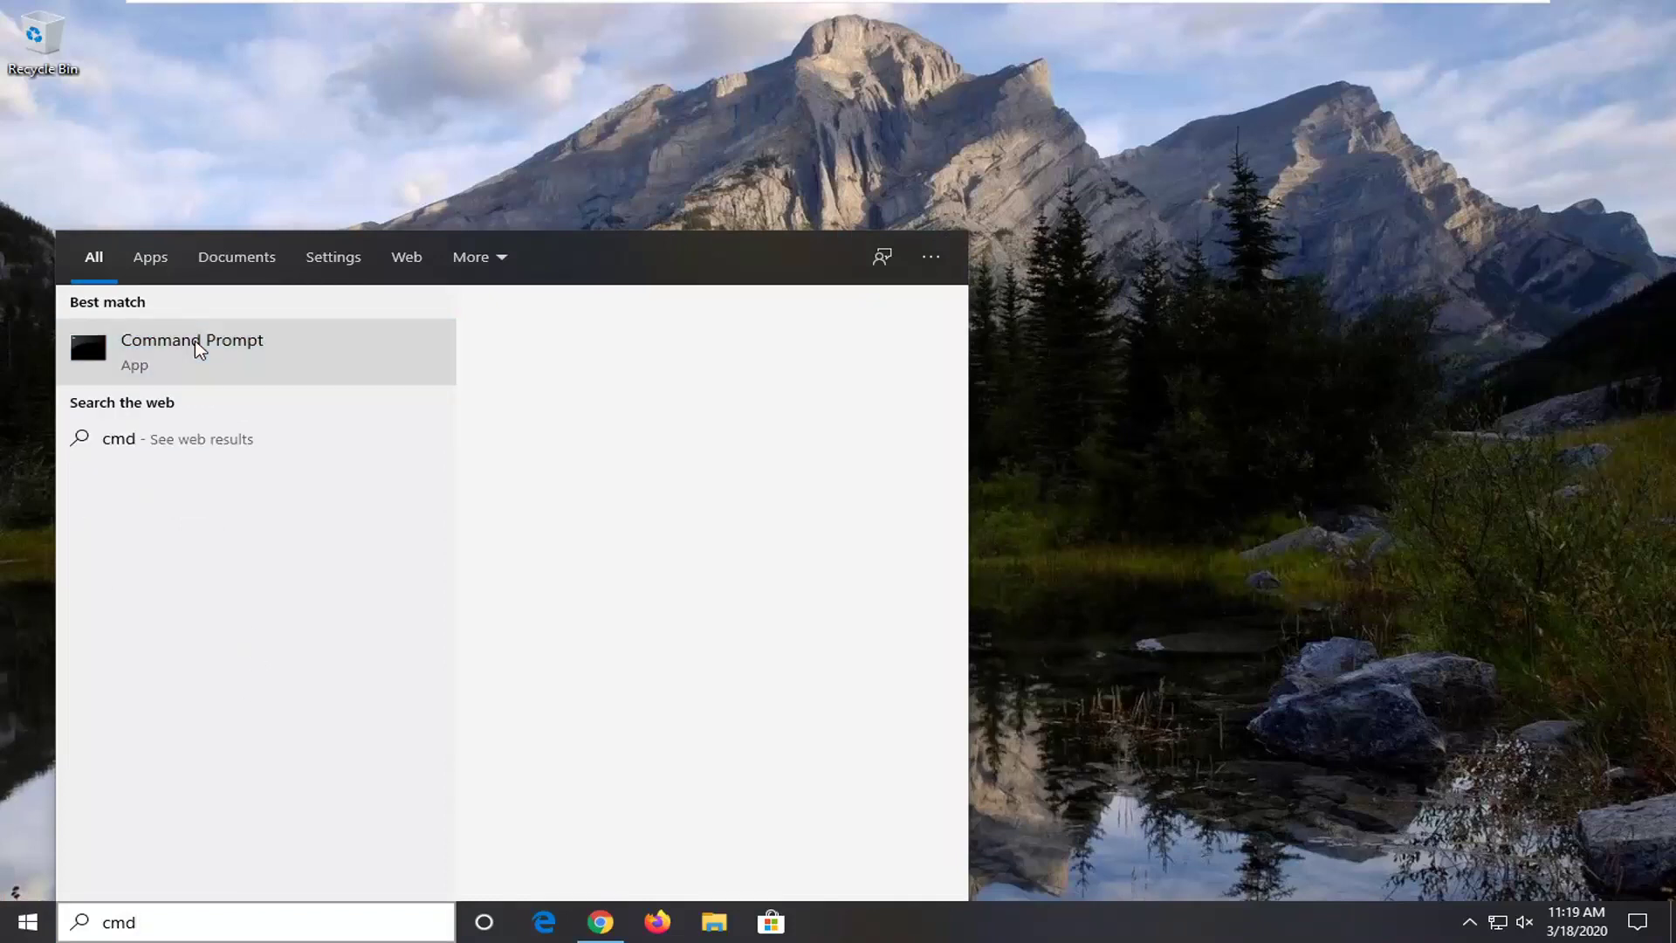
right_click(253, 351)
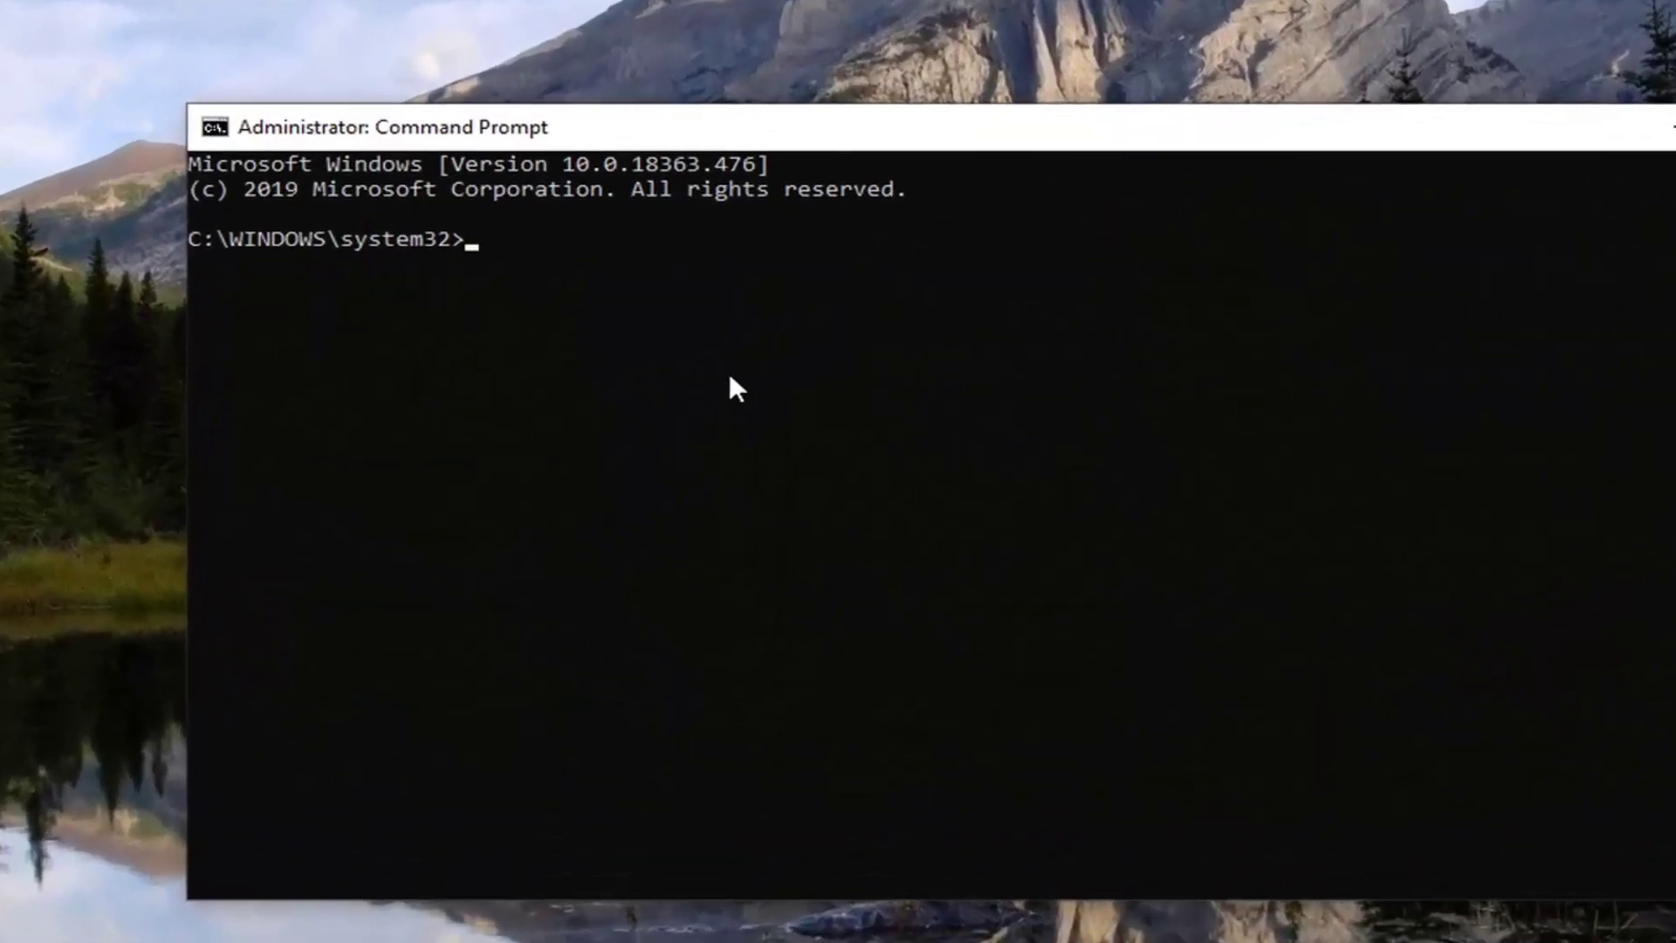
Run ipconfig/displaydns in the Command Prompt after correcting the mistyped command.
type("ipconfig/")
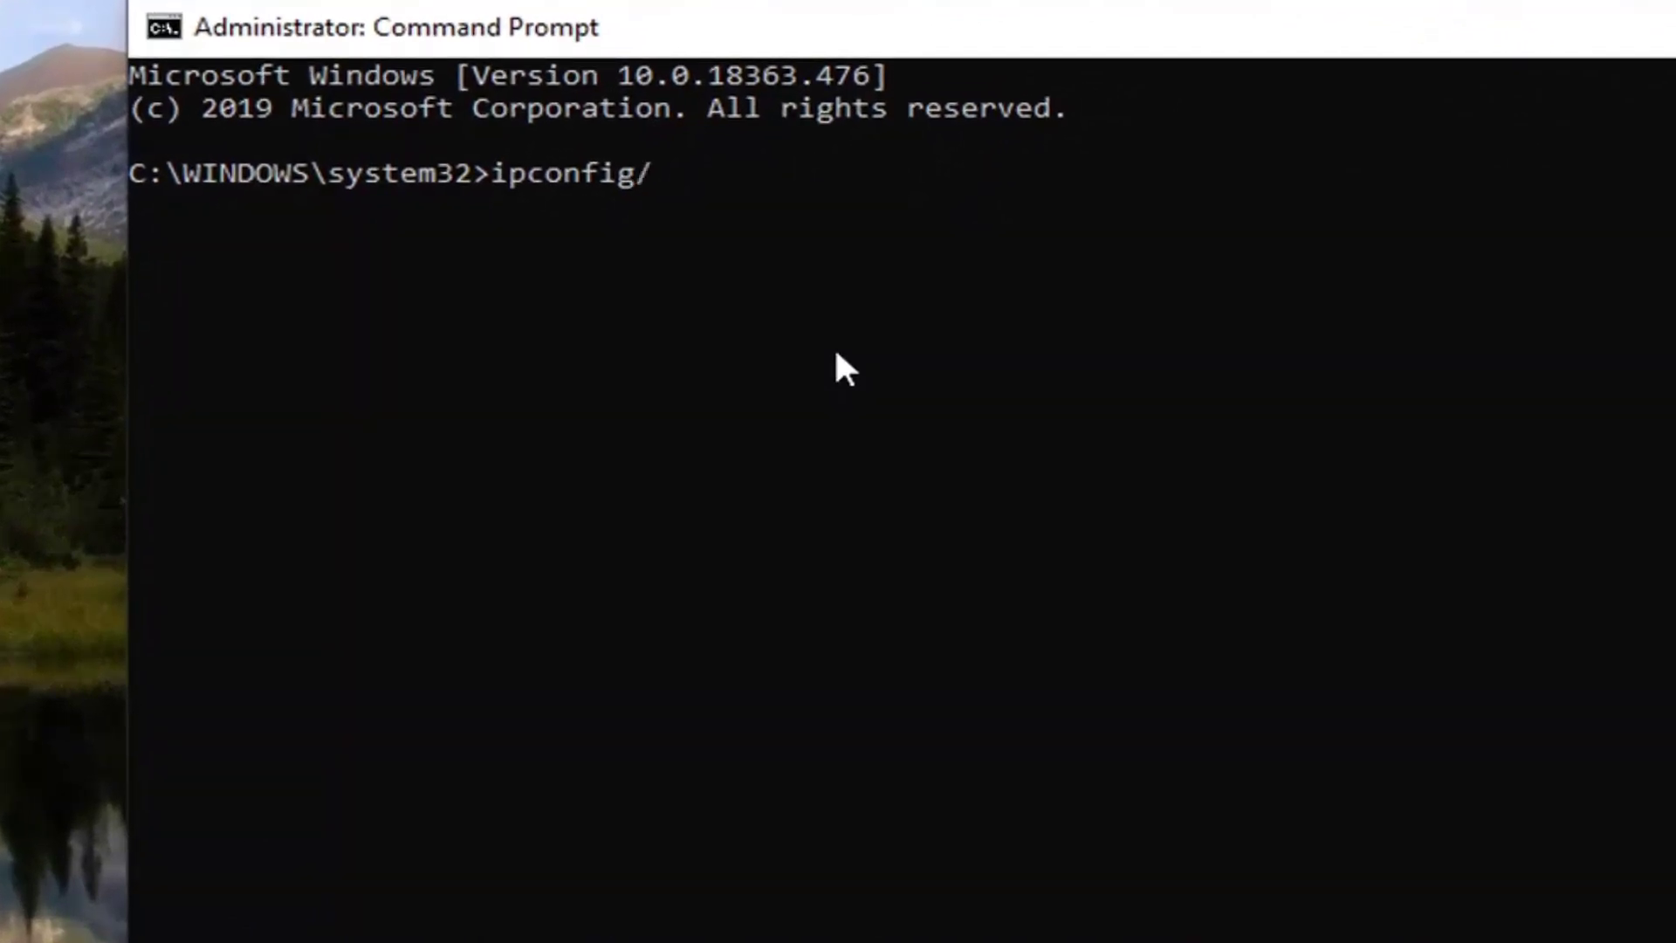
type("dus")
key("BackSpace")
key("BackSpace")
type("isplaydns")
key("Return")
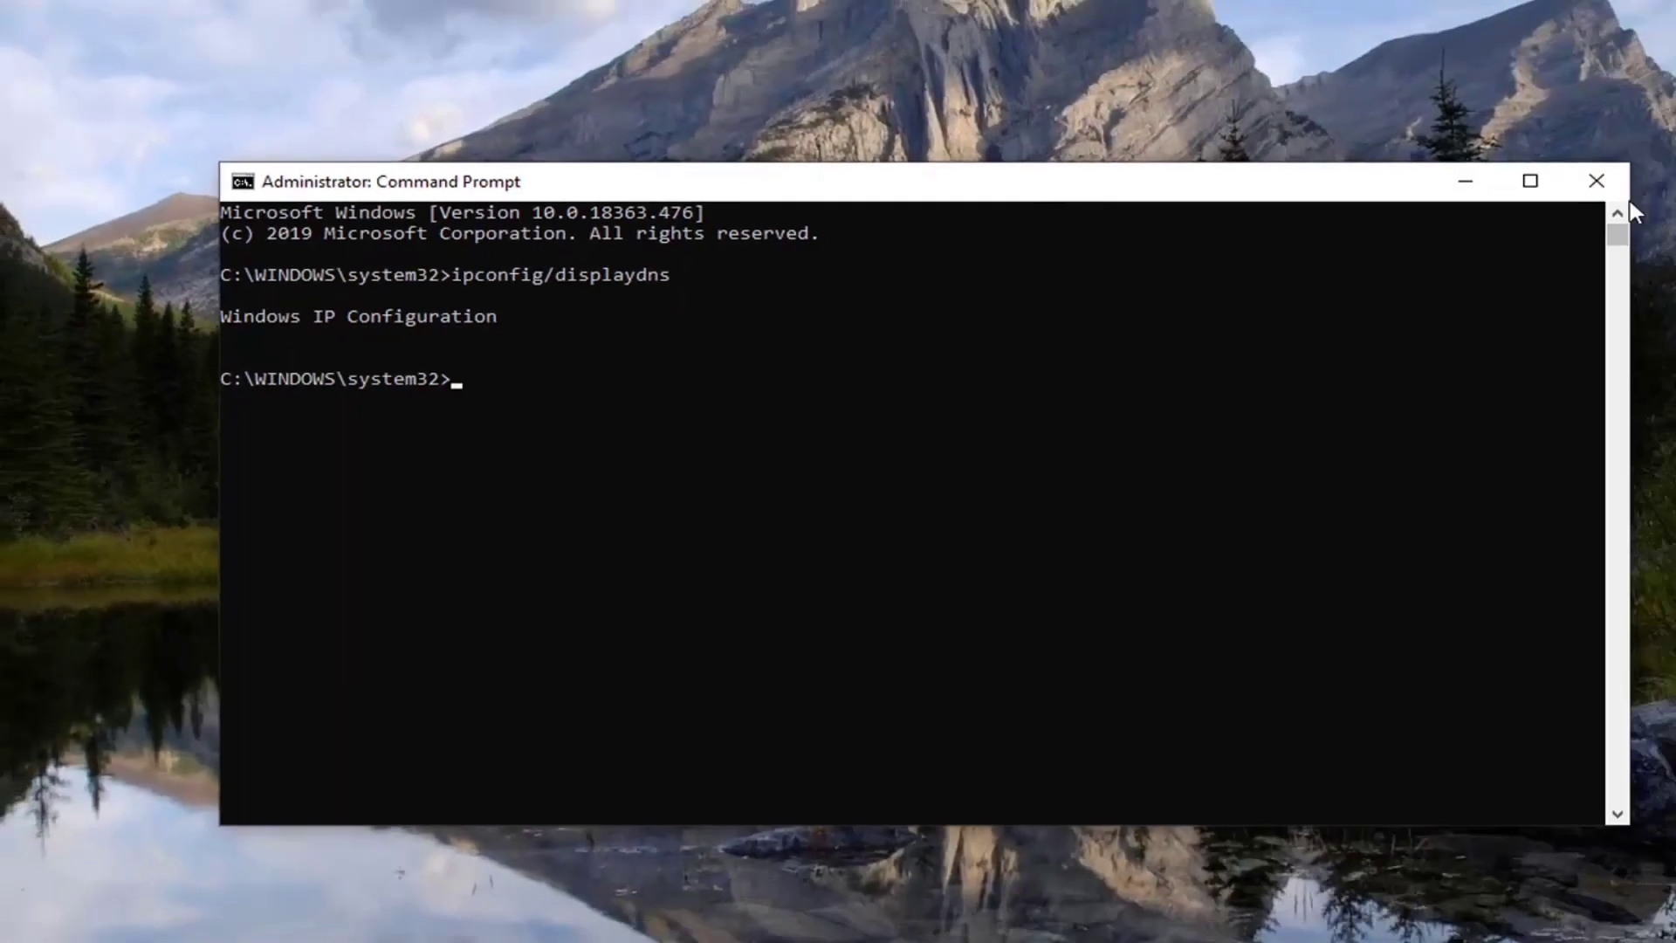
Close Command Prompt and bring up Chrome maximized to full screen.
left_click(1597, 180)
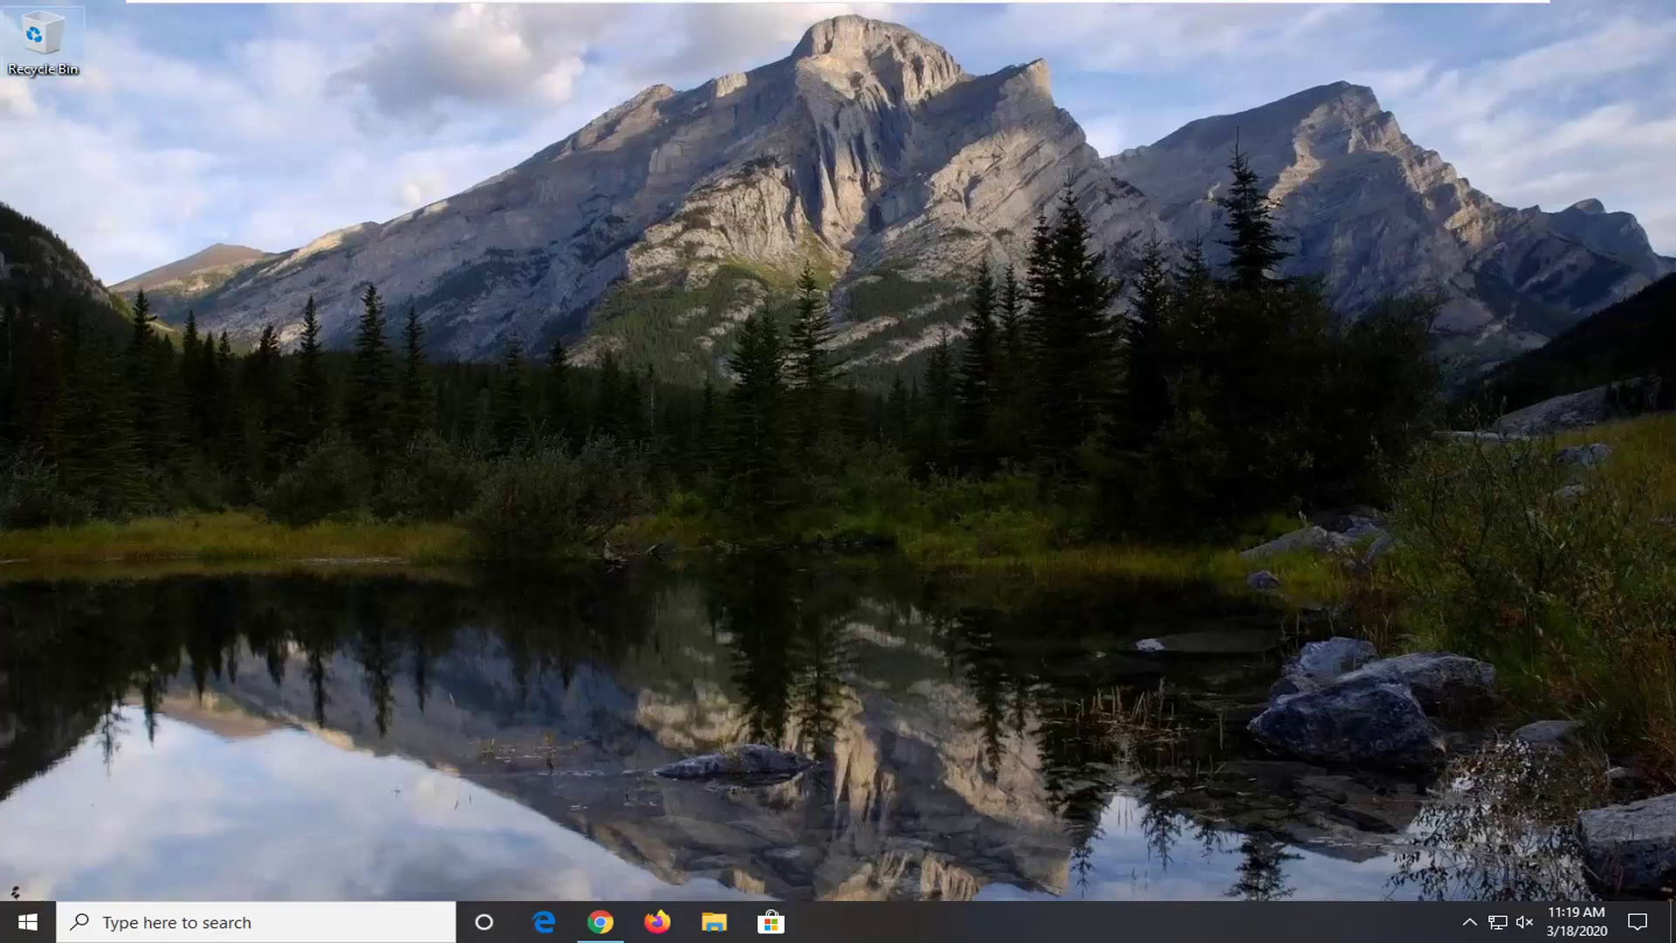
left_click(601, 921)
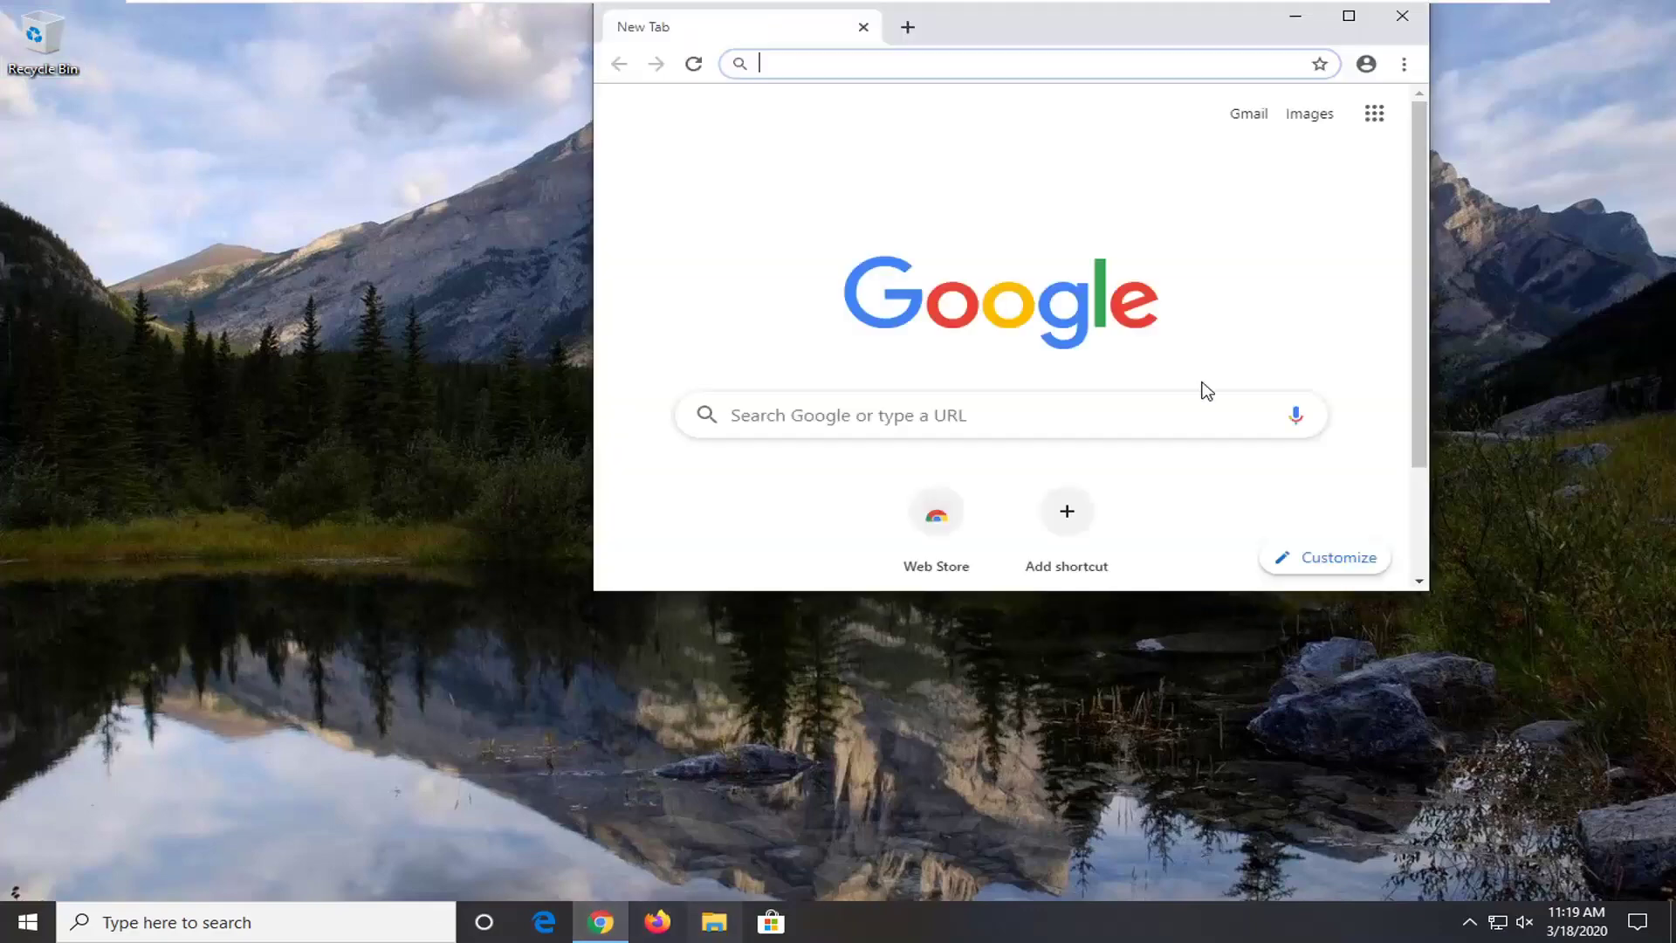
left_click(1349, 18)
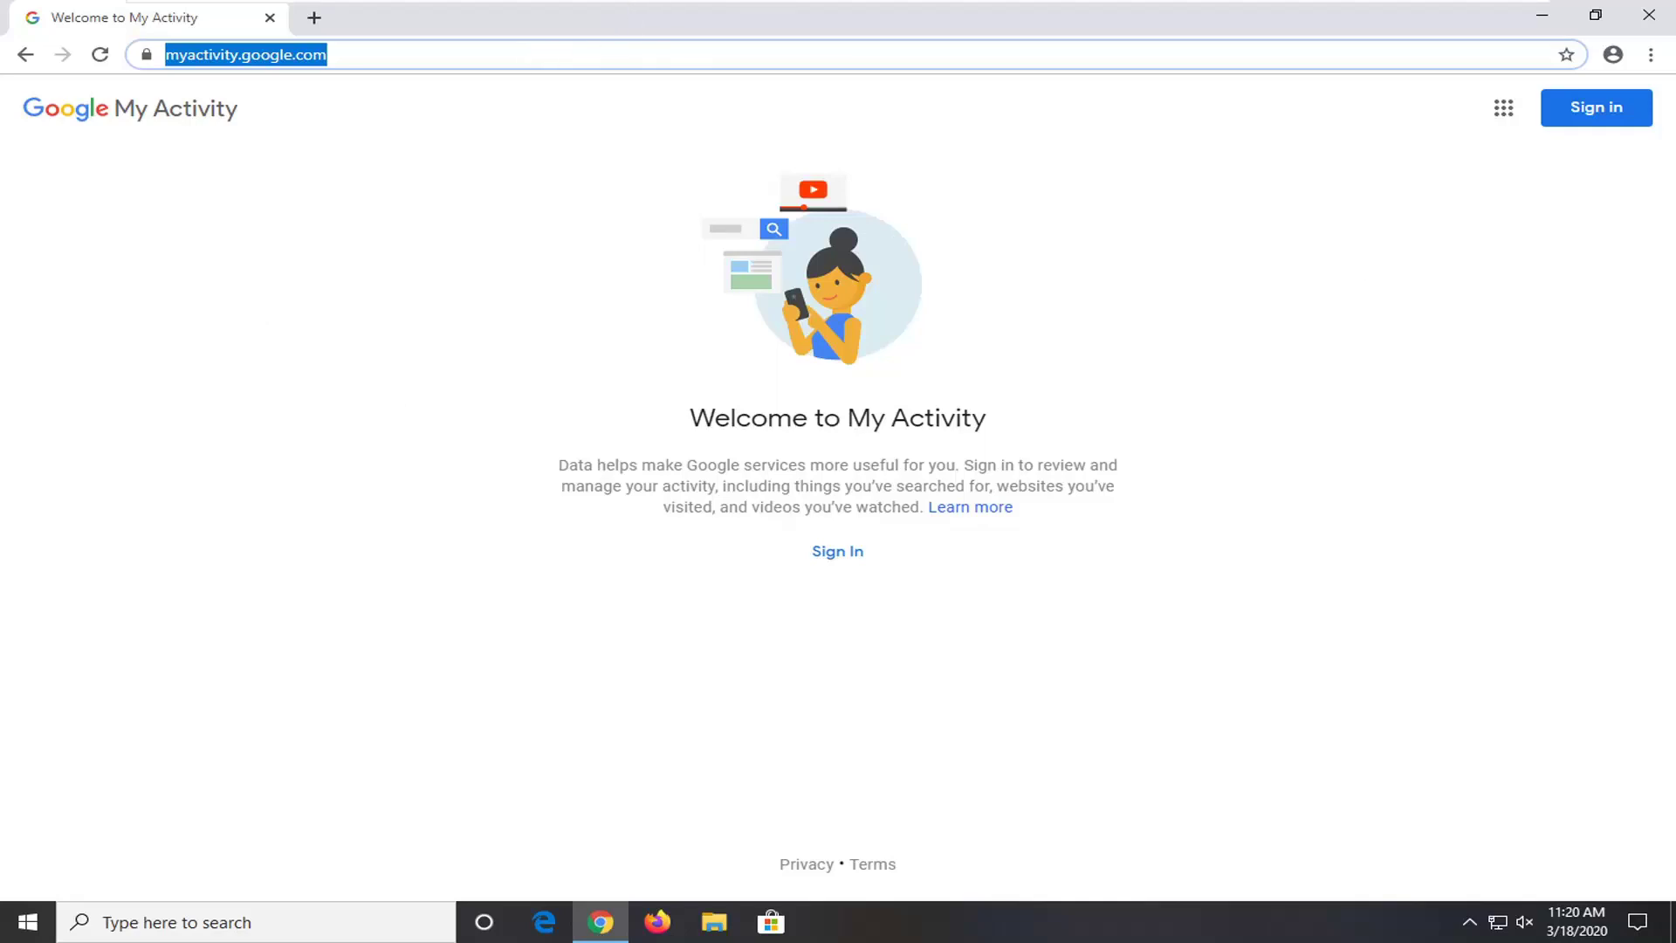
left_click(381, 54)
left_click_drag(381, 54, 17, 38)
type("https://www.ccleaner.com/recuva")
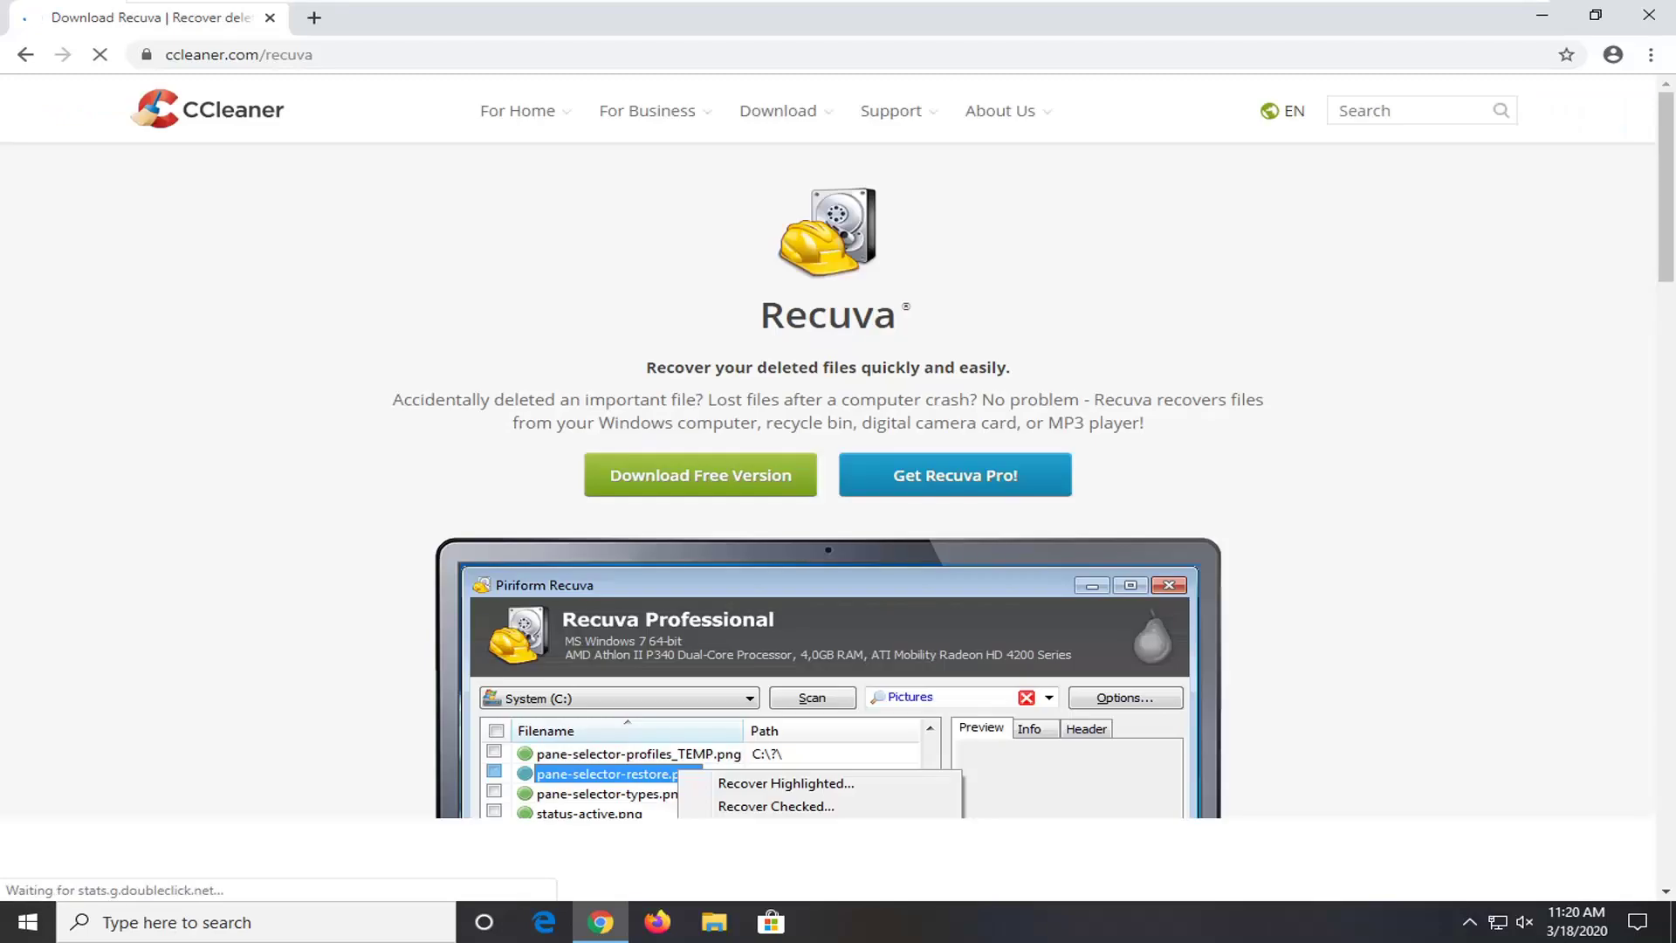
Choose the Recuva Free edition and download the rcsetup153.exe installer.
left_click(687, 482)
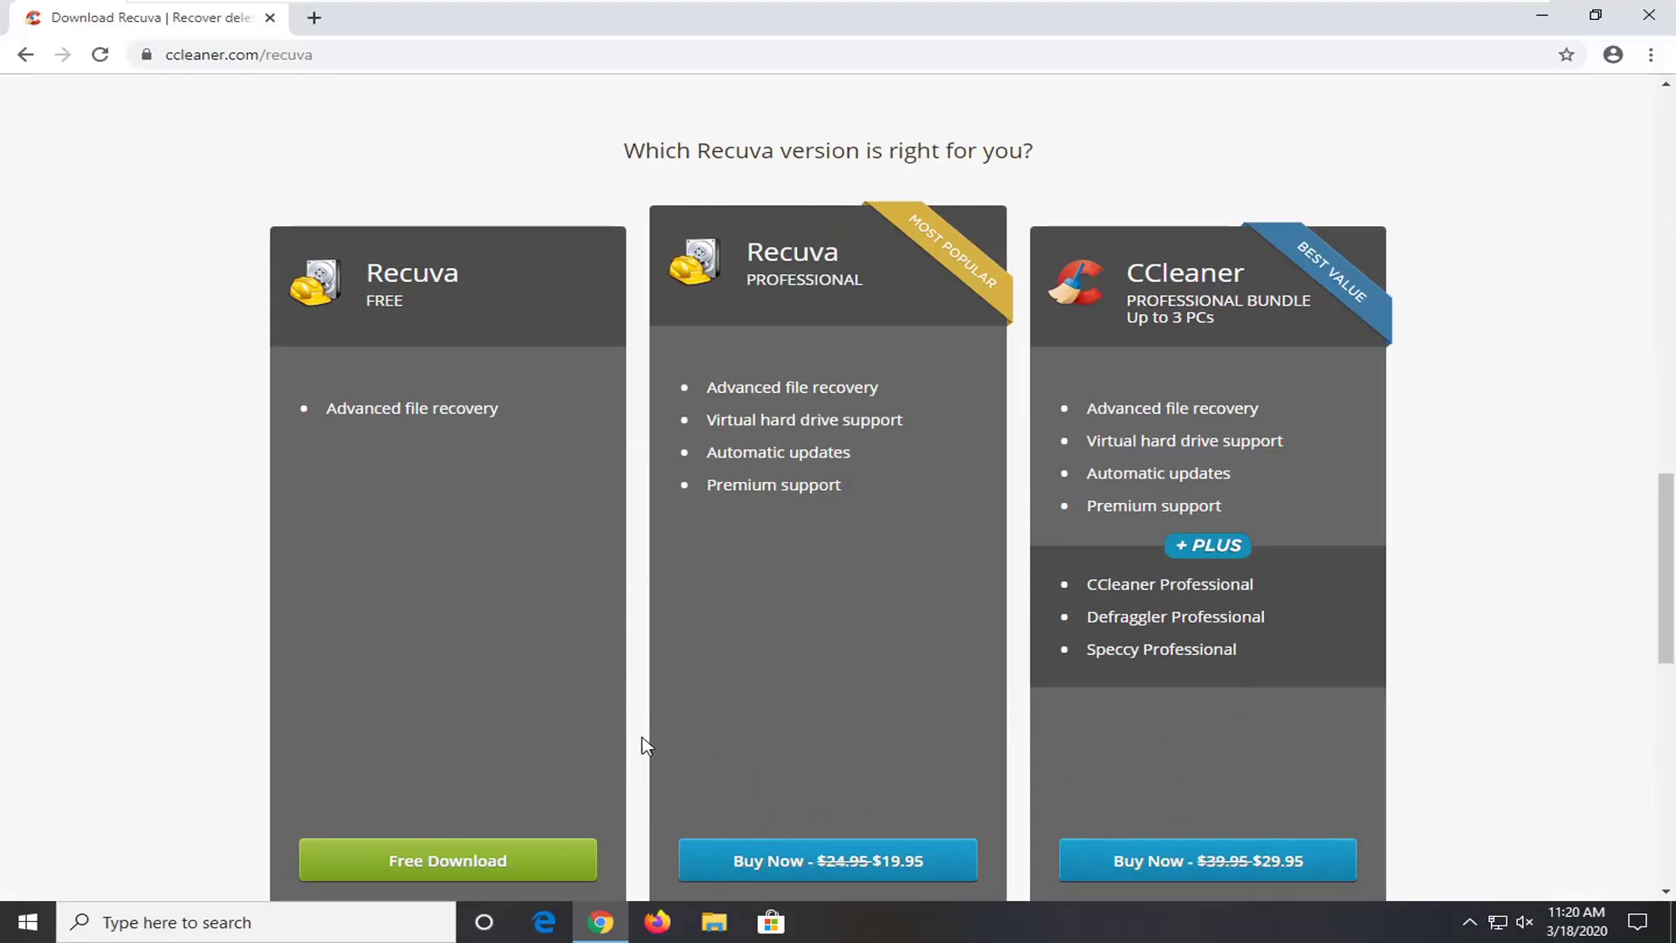
scroll(663, 533, "down", 1)
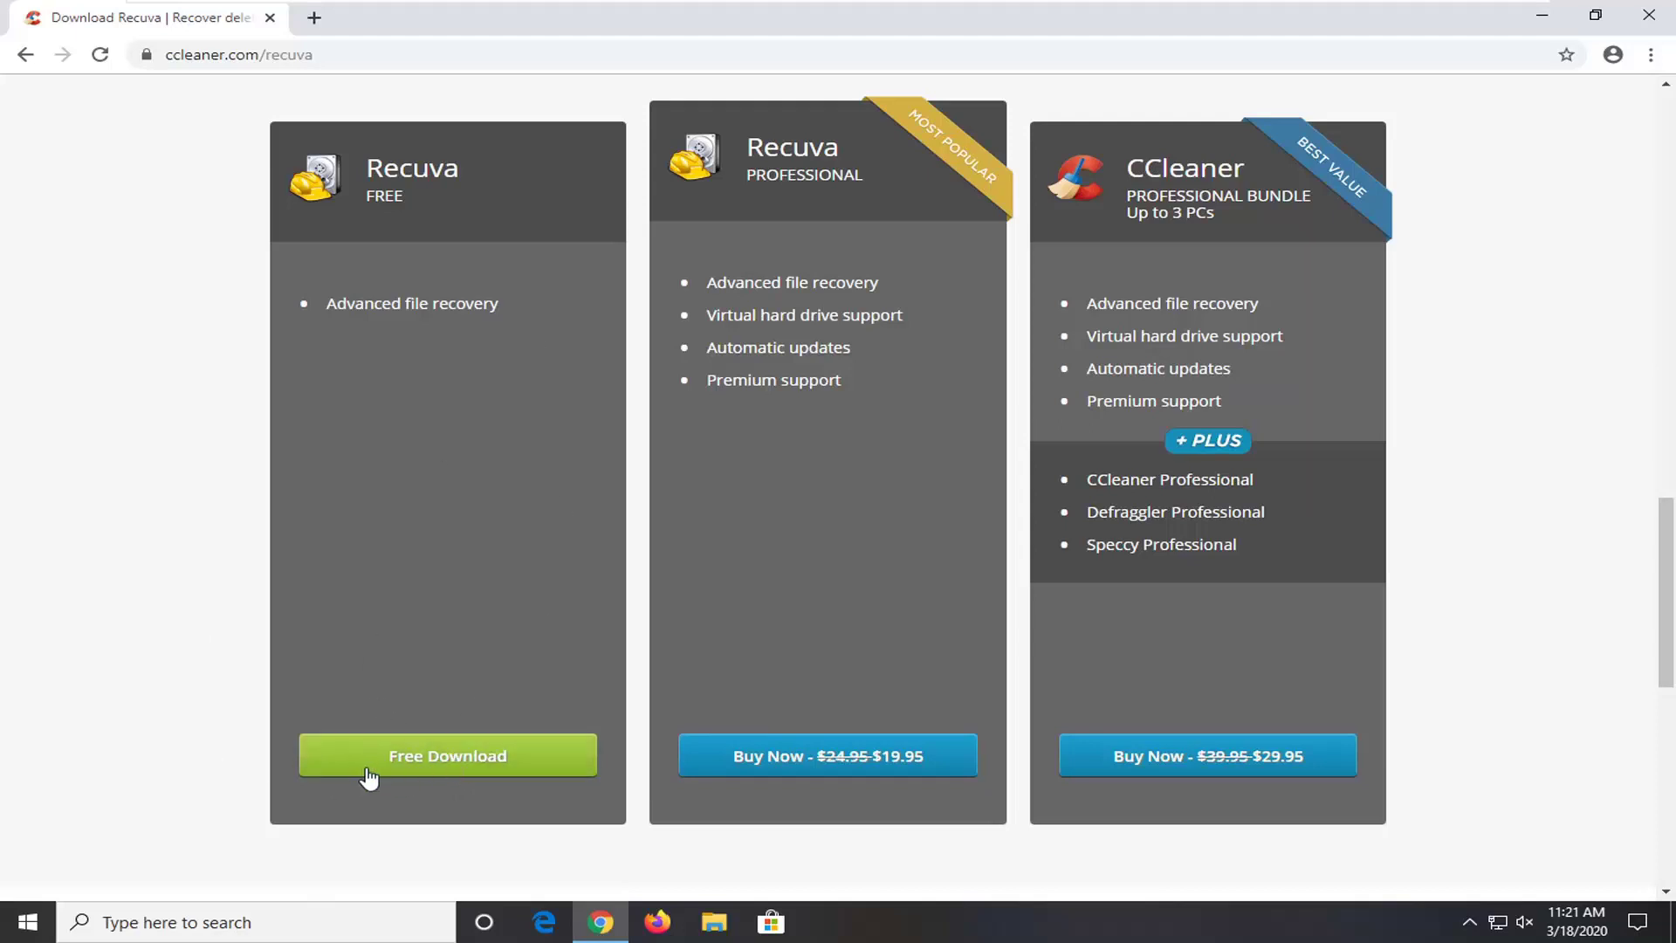
scroll(965, 478, "up", 2)
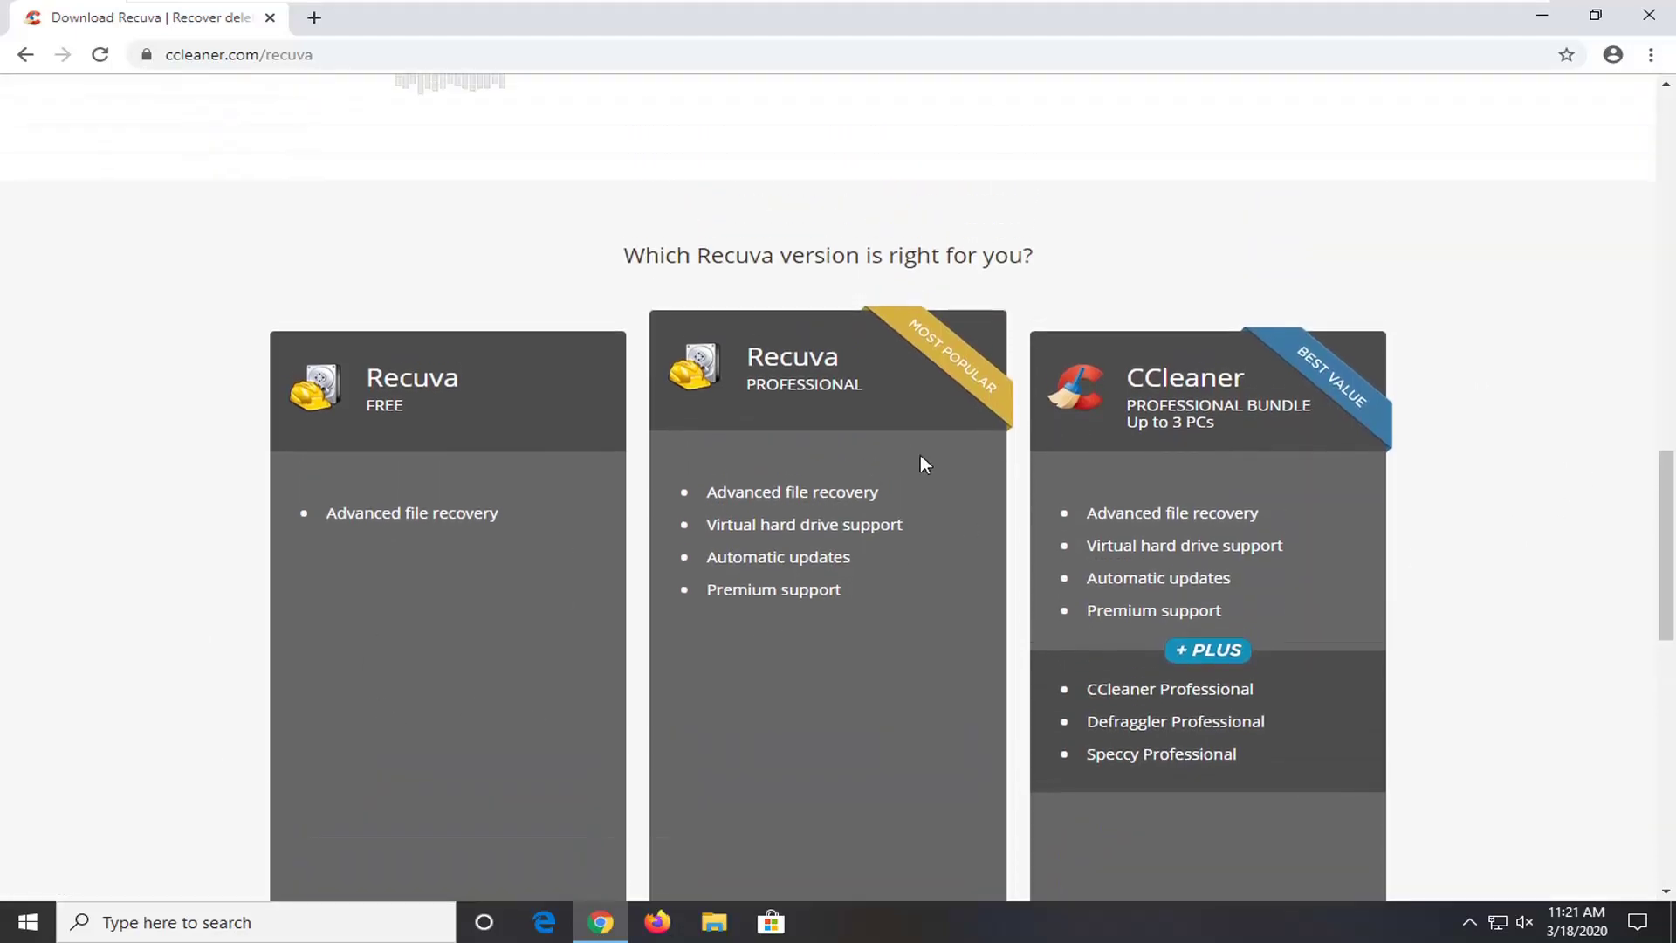
scroll(920, 460, "down", 3)
scroll(500, 657, "up", 1)
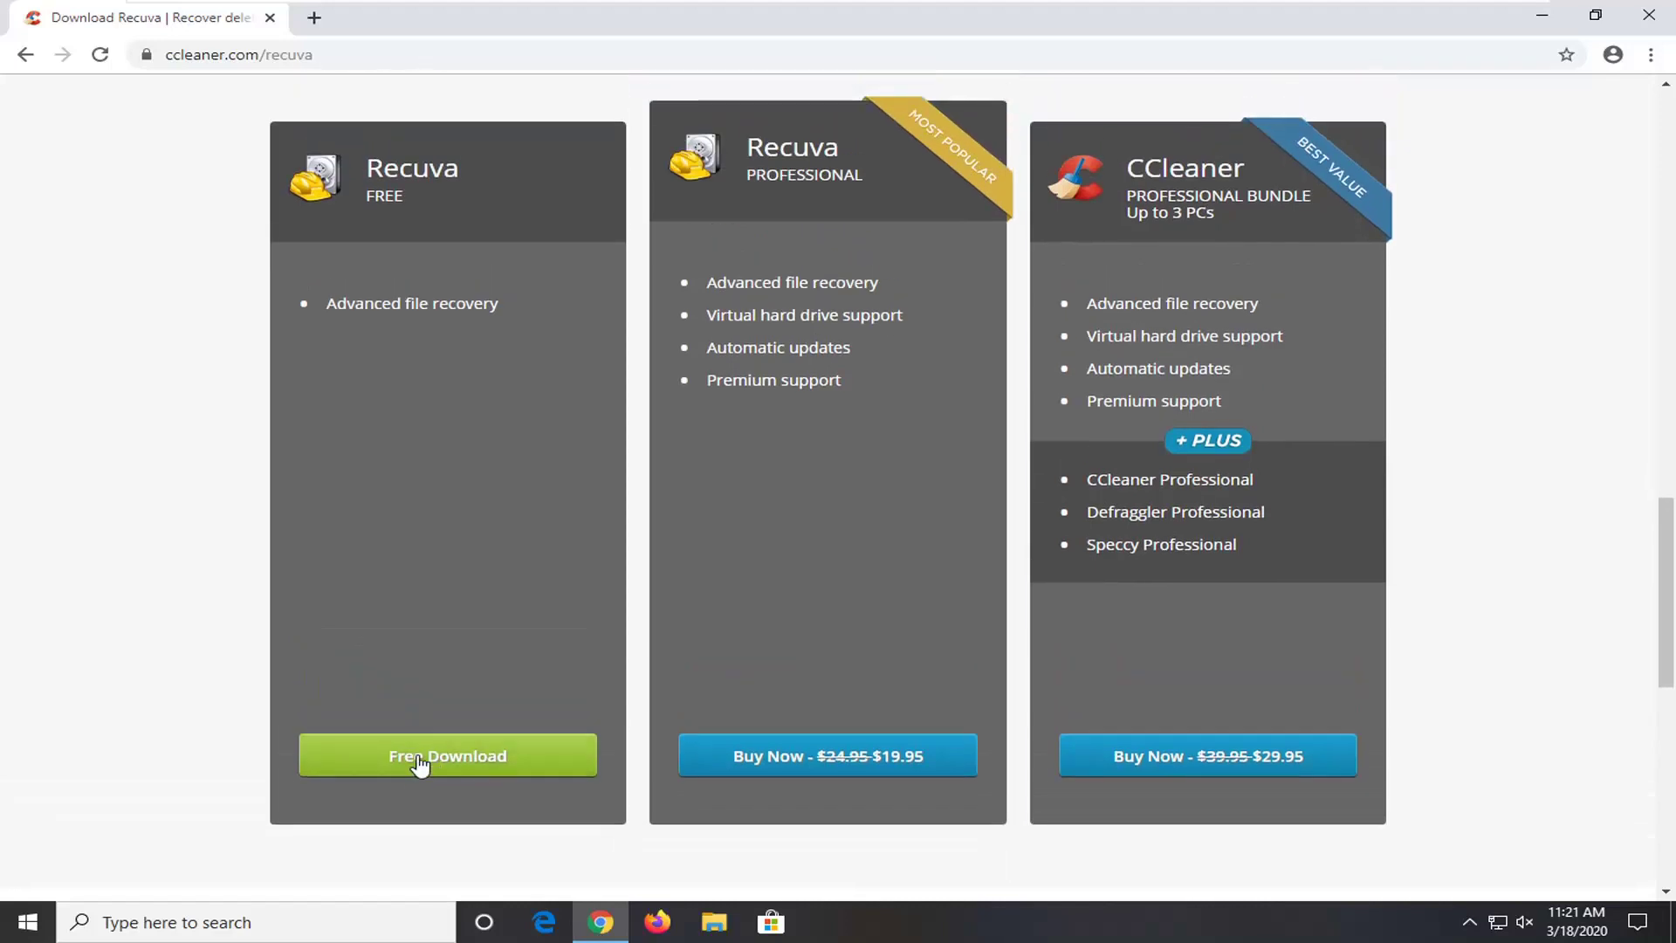
left_click(425, 752)
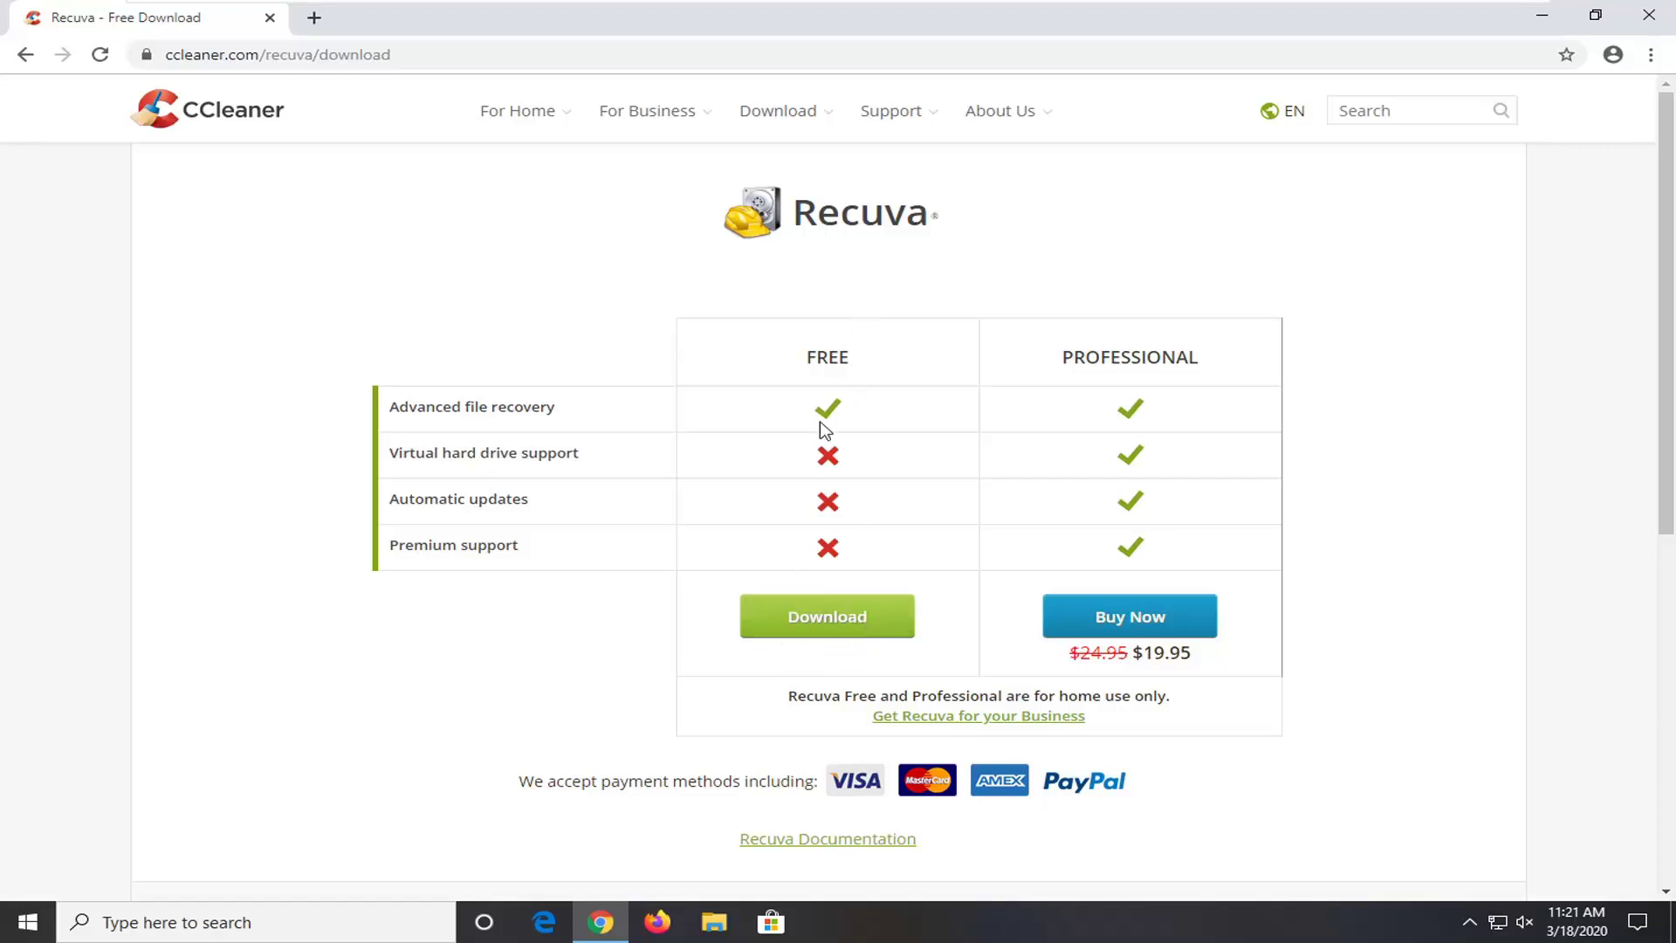
left_click(817, 629)
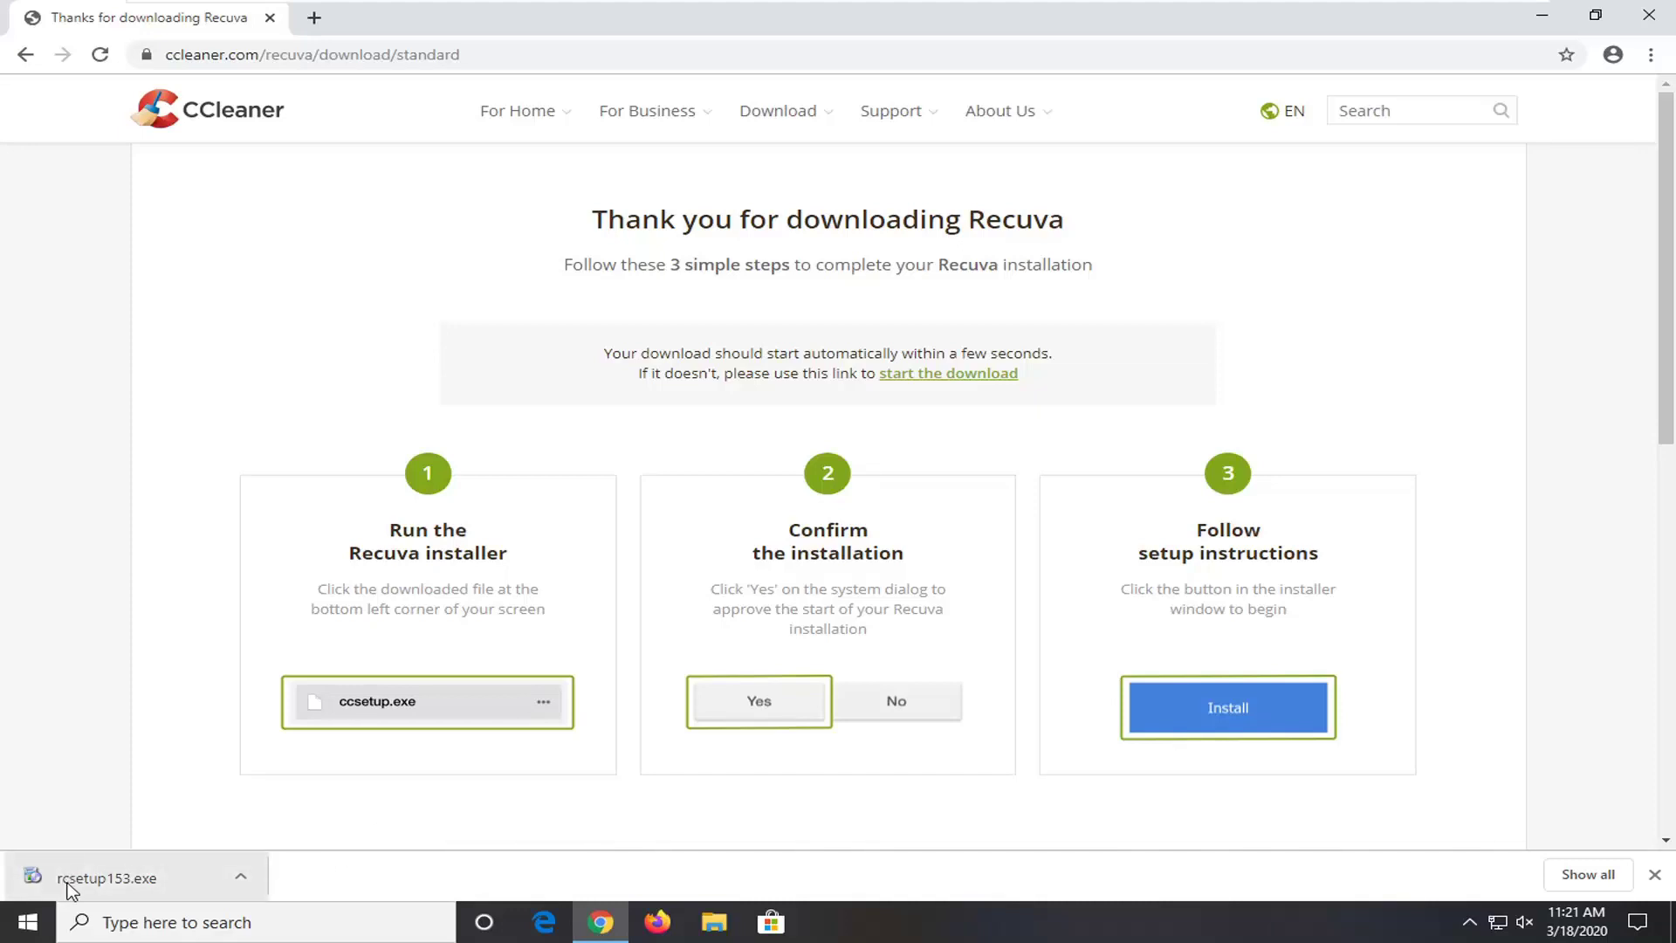
Run rcsetup153.exe from the download bar, approve the UAC prompt, and close Chrome.
left_click(148, 877)
left_click(731, 611)
left_click(1640, 27)
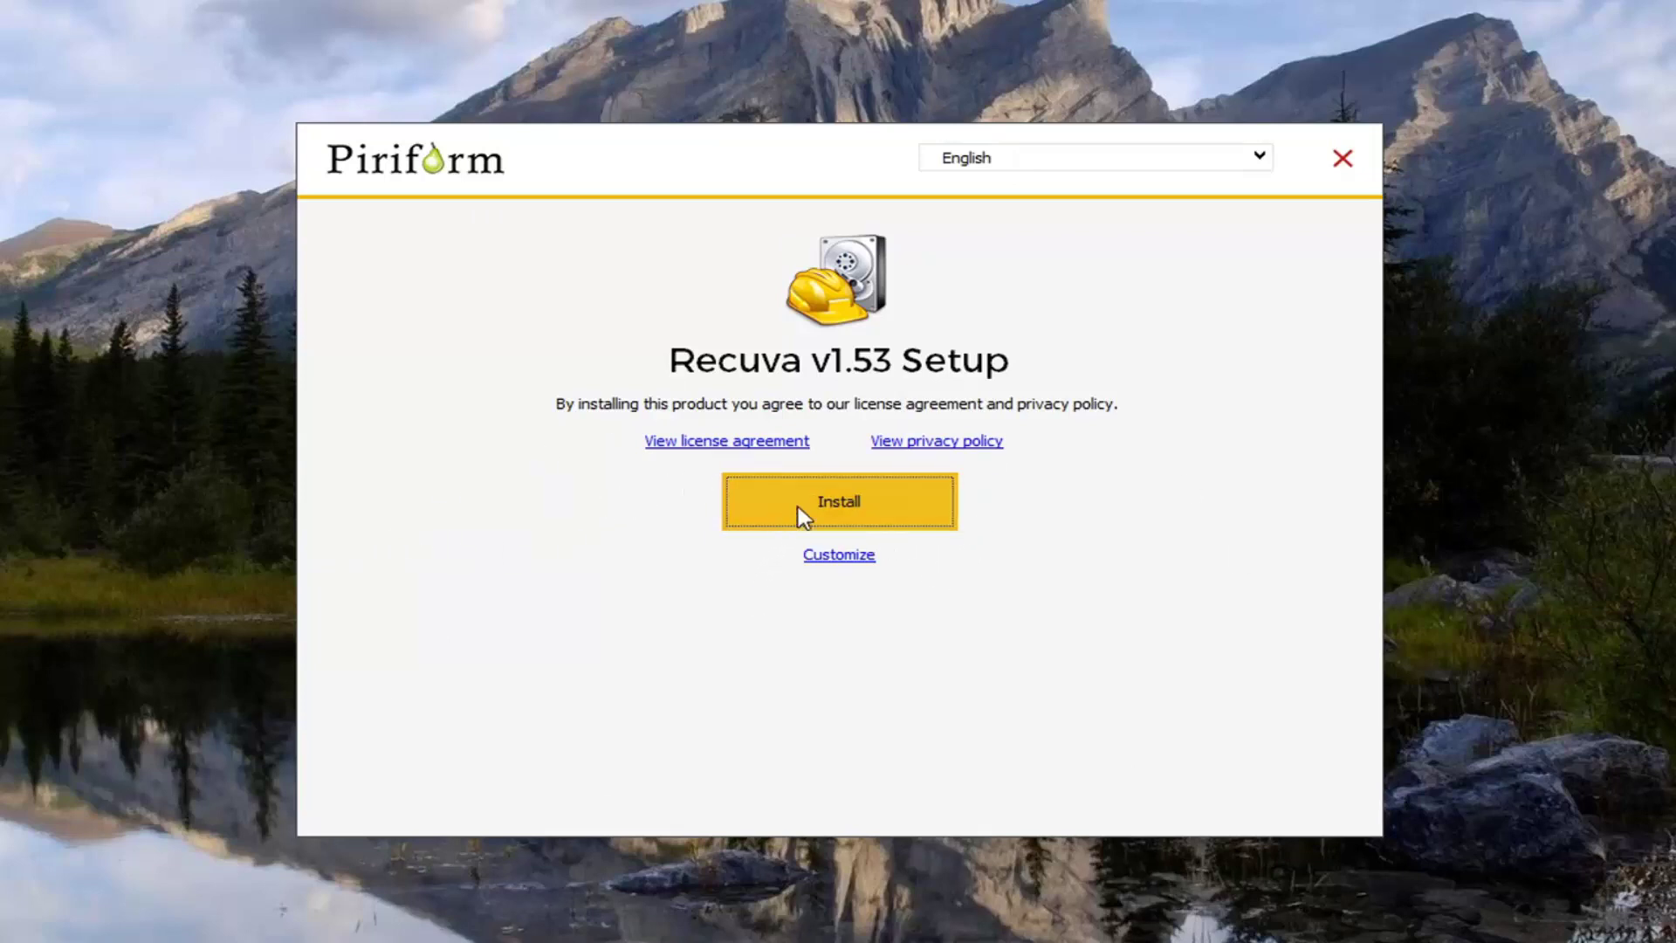
Install Recuva without Start Menu shortcuts or Recycle Bin/Explorer scan options, skipping release notes.
left_click(821, 557)
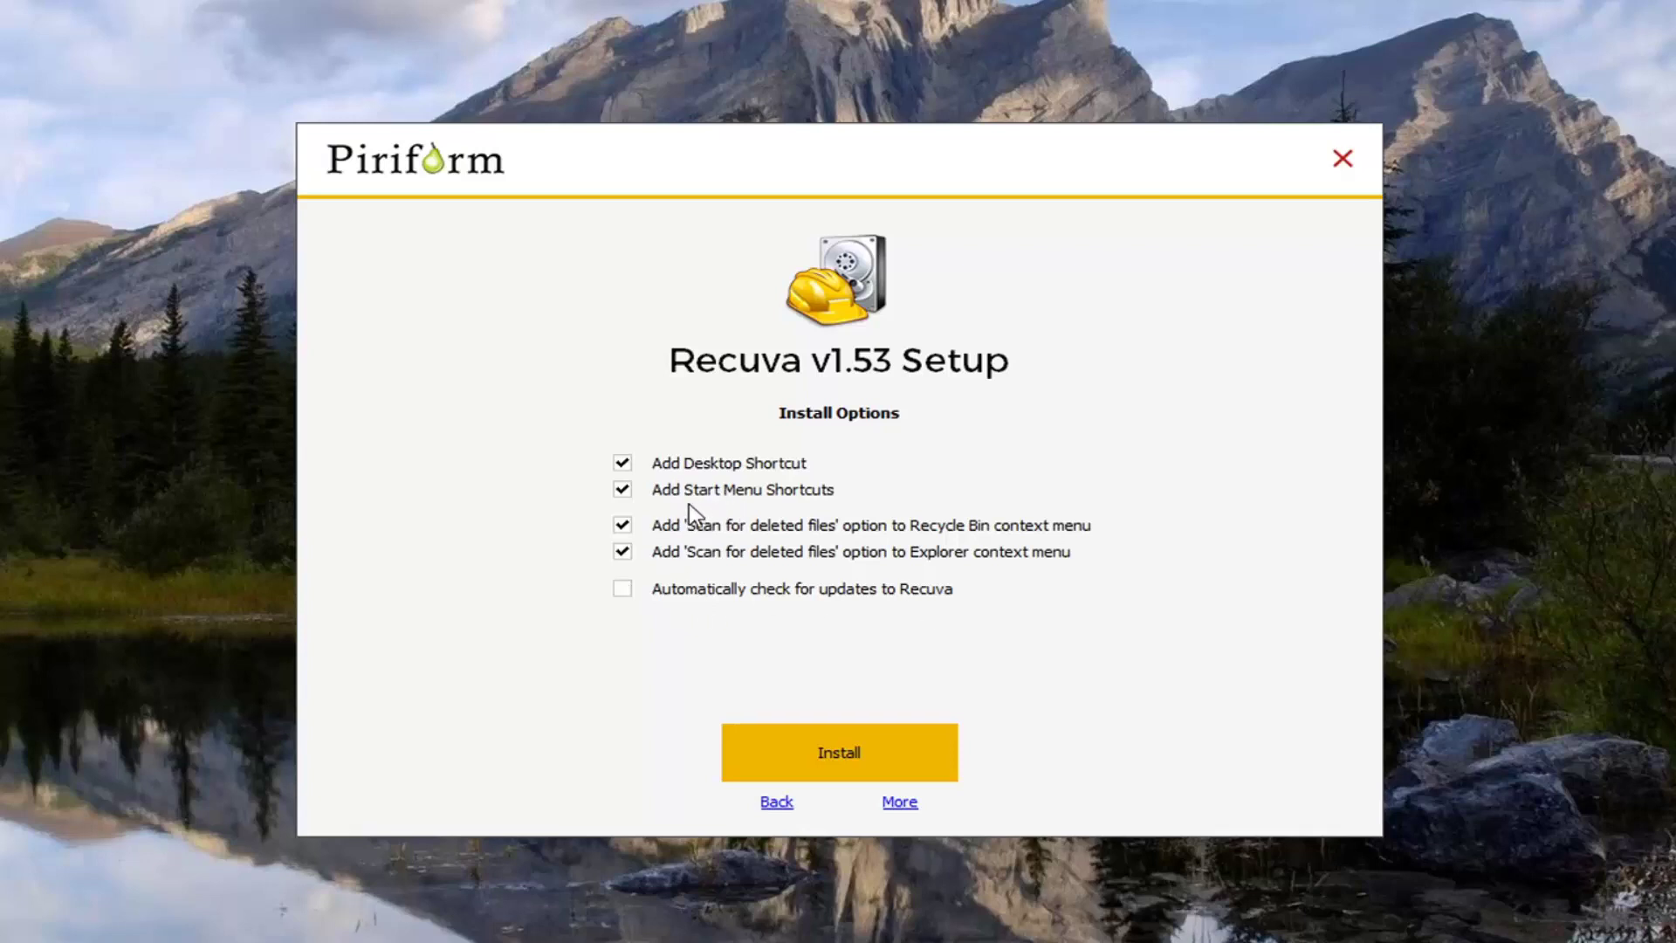
left_click(694, 493)
left_click(694, 528)
left_click(688, 552)
left_click(822, 754)
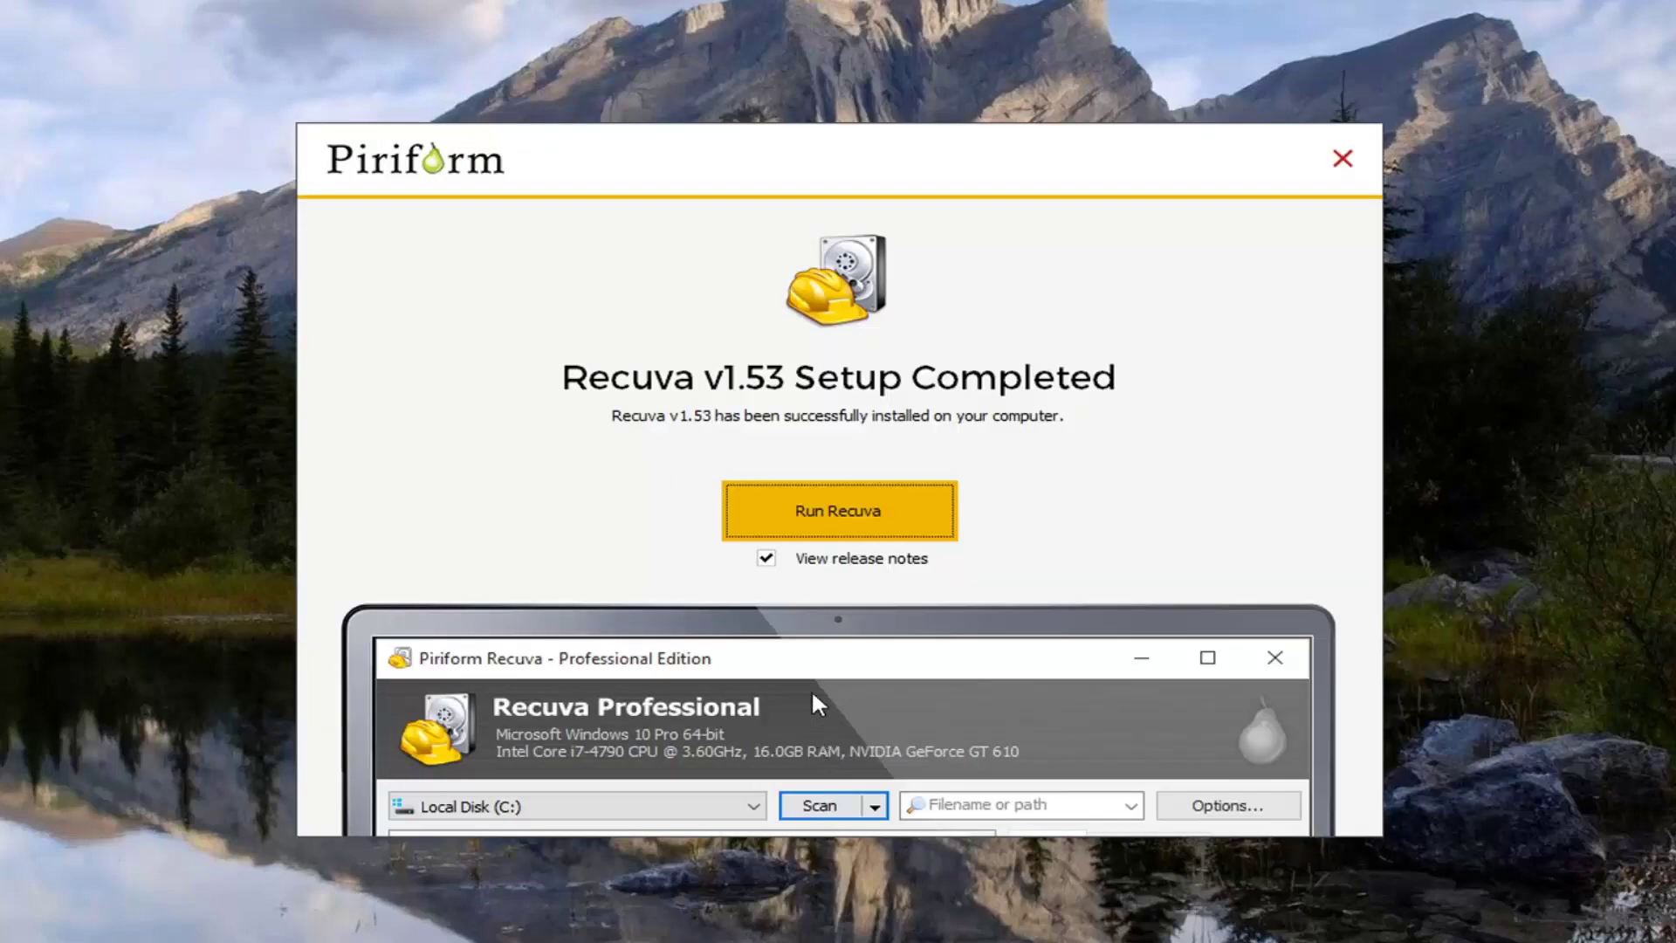
left_click(767, 558)
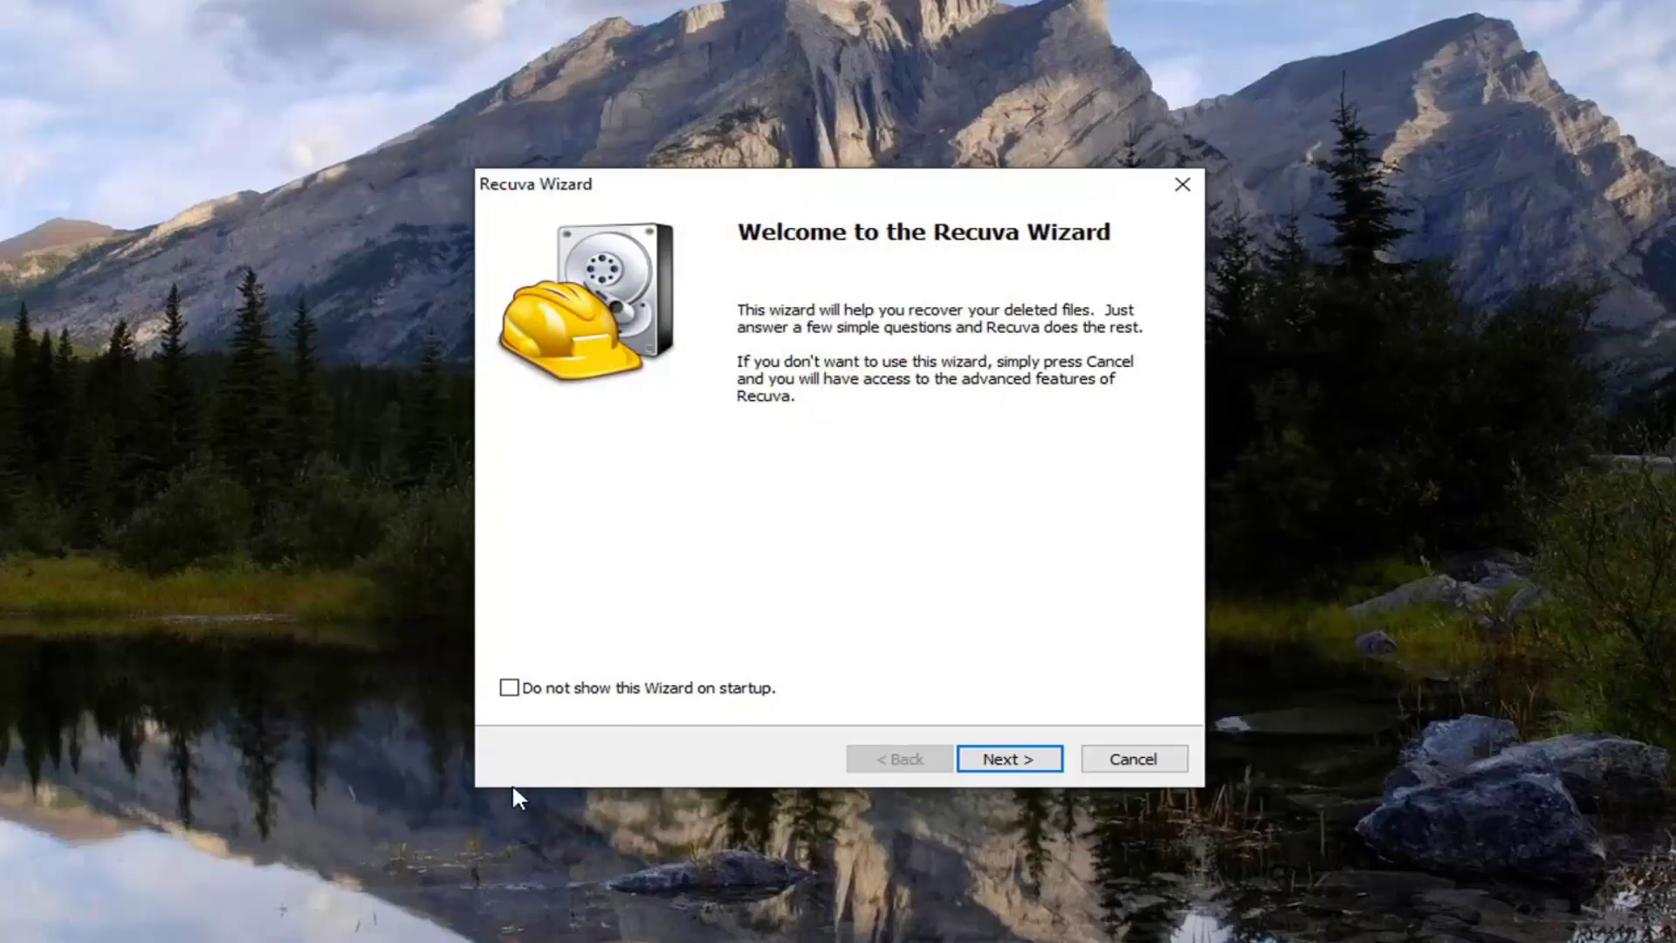
Keep All Files in the Recuva Wizard and set the location to In a specific location.
left_click(1004, 761)
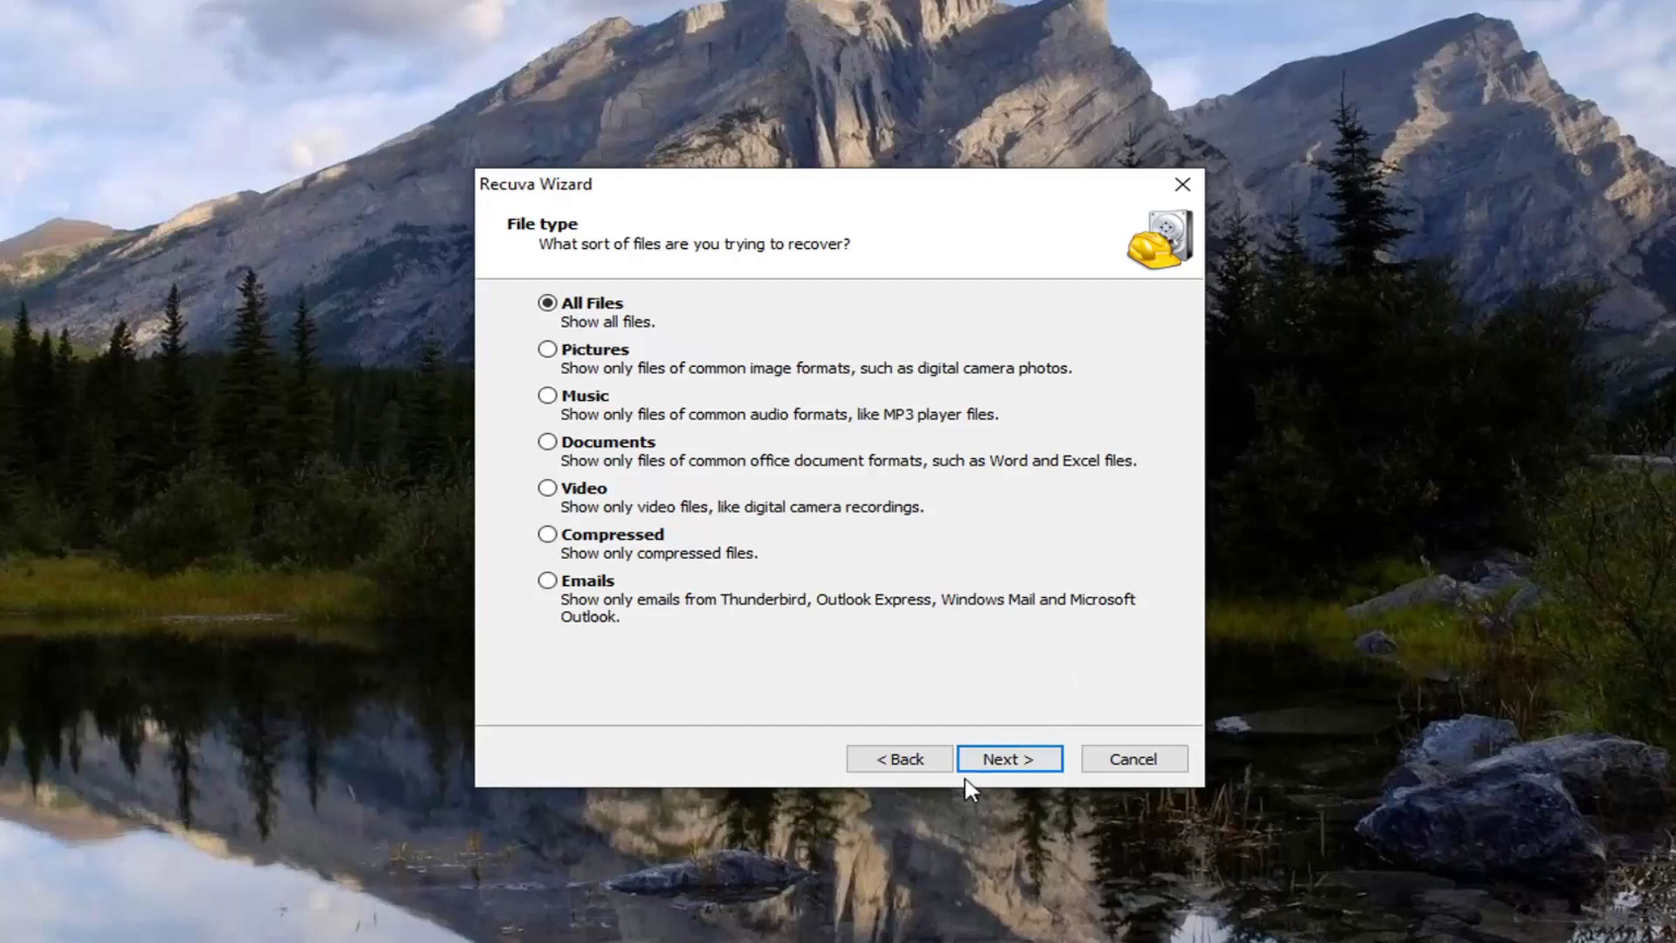
left_click(990, 768)
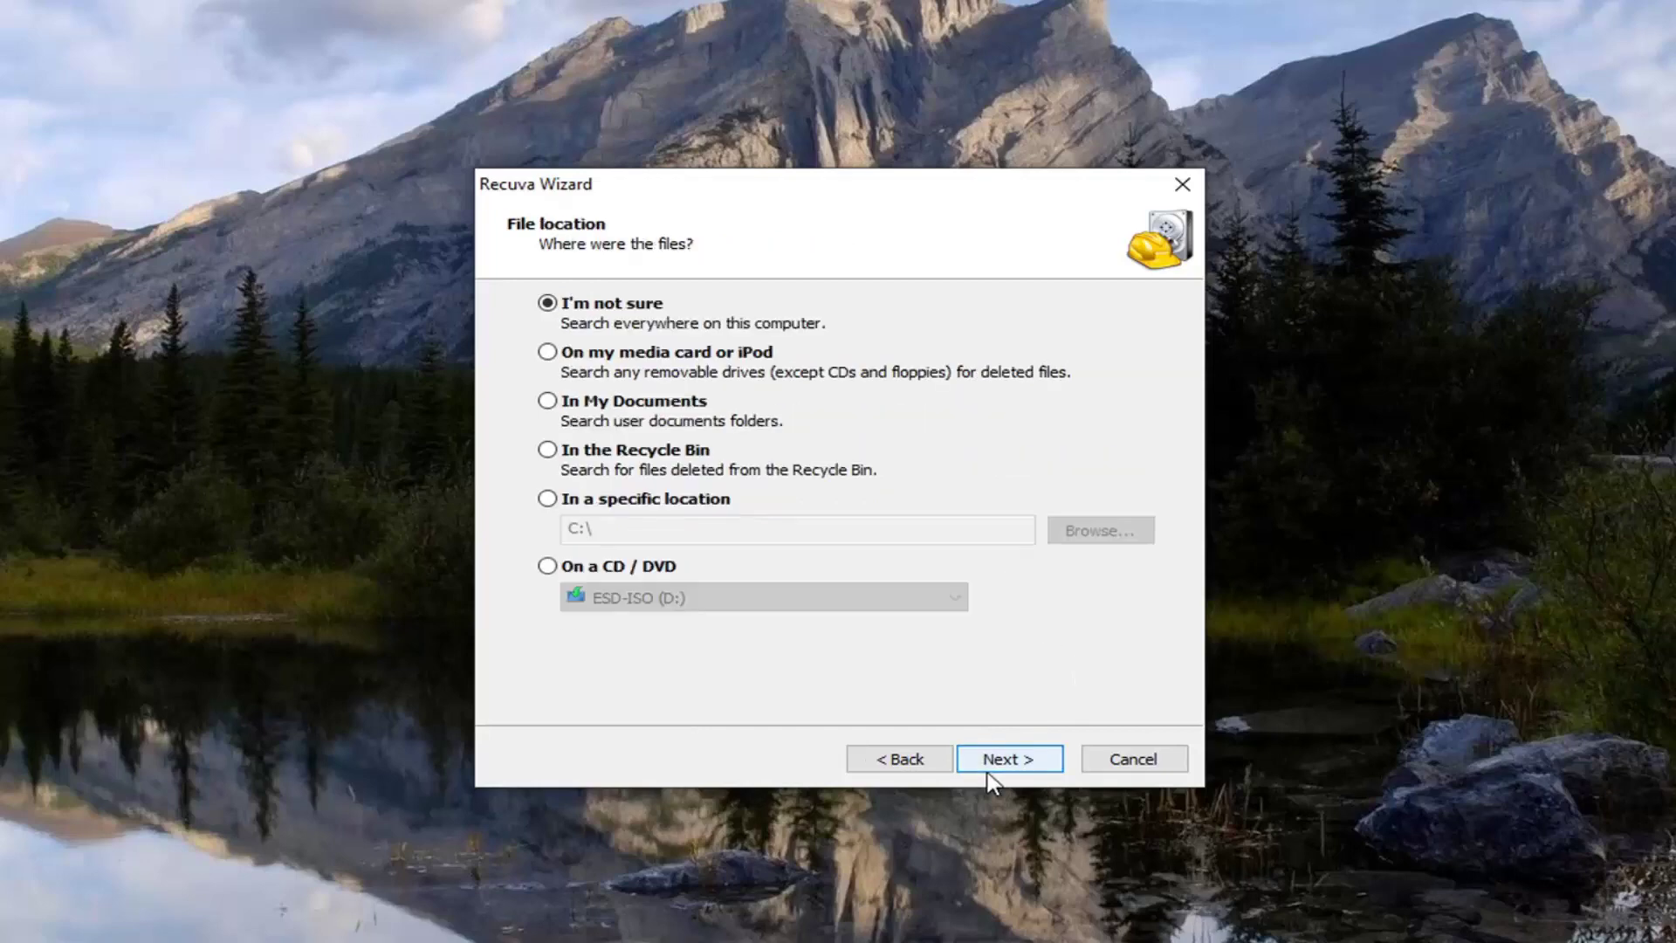
left_click(546, 499)
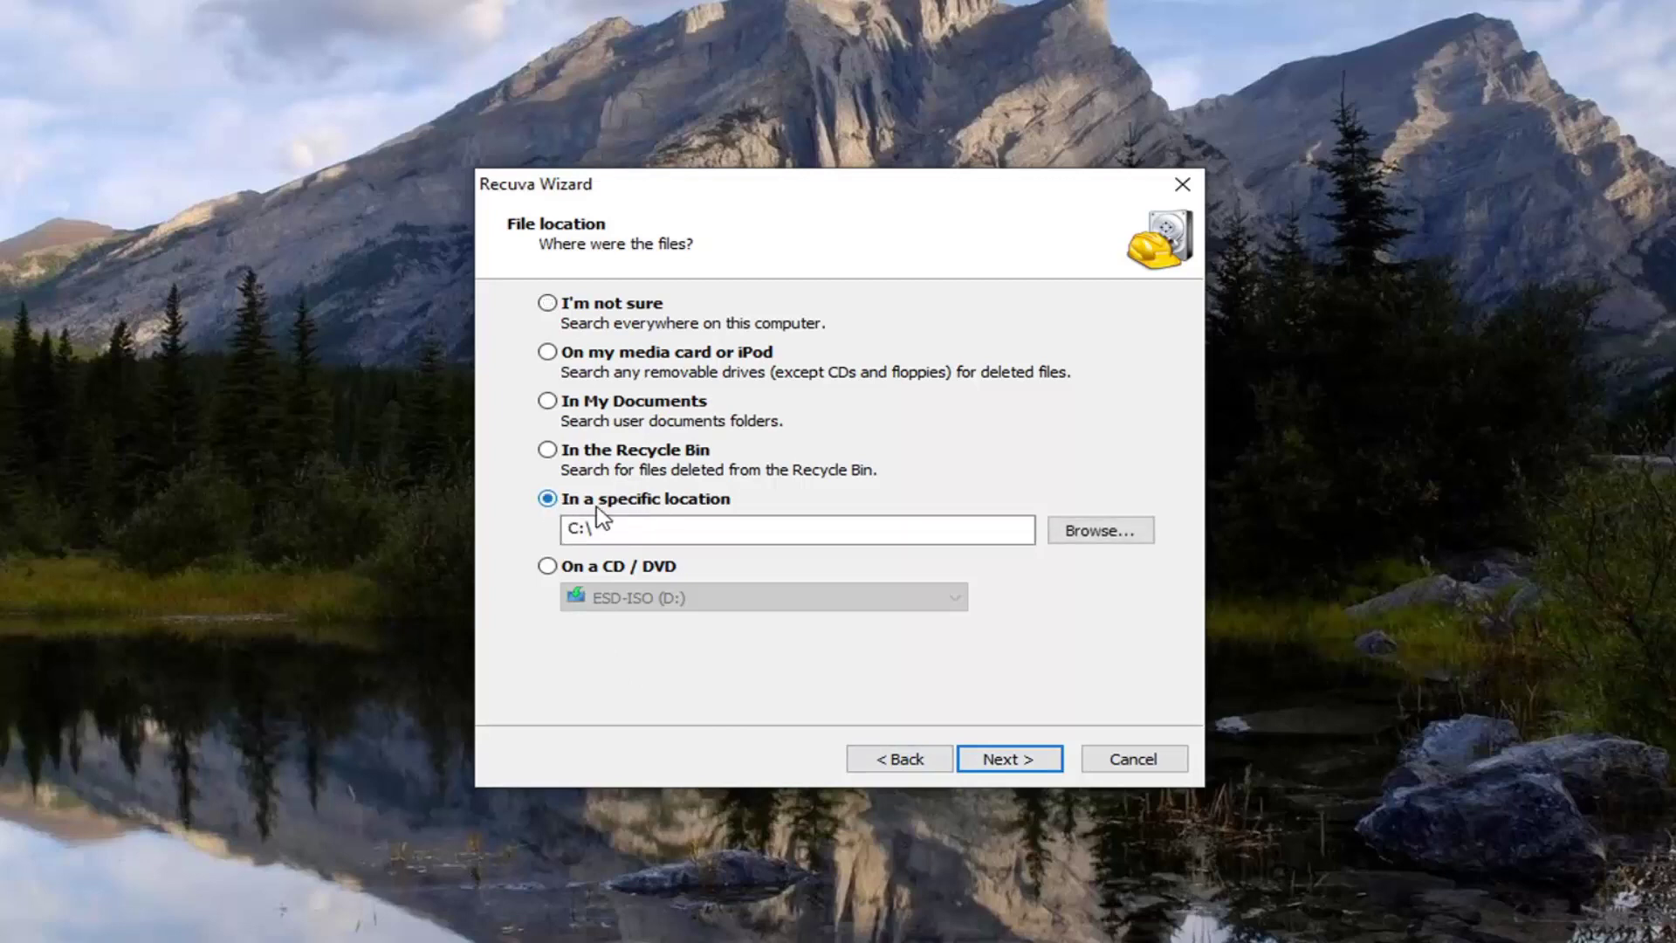
Browse for the scan folder, expanding Local Disk (C:) > Users > the user's profile folder.
left_click(1100, 544)
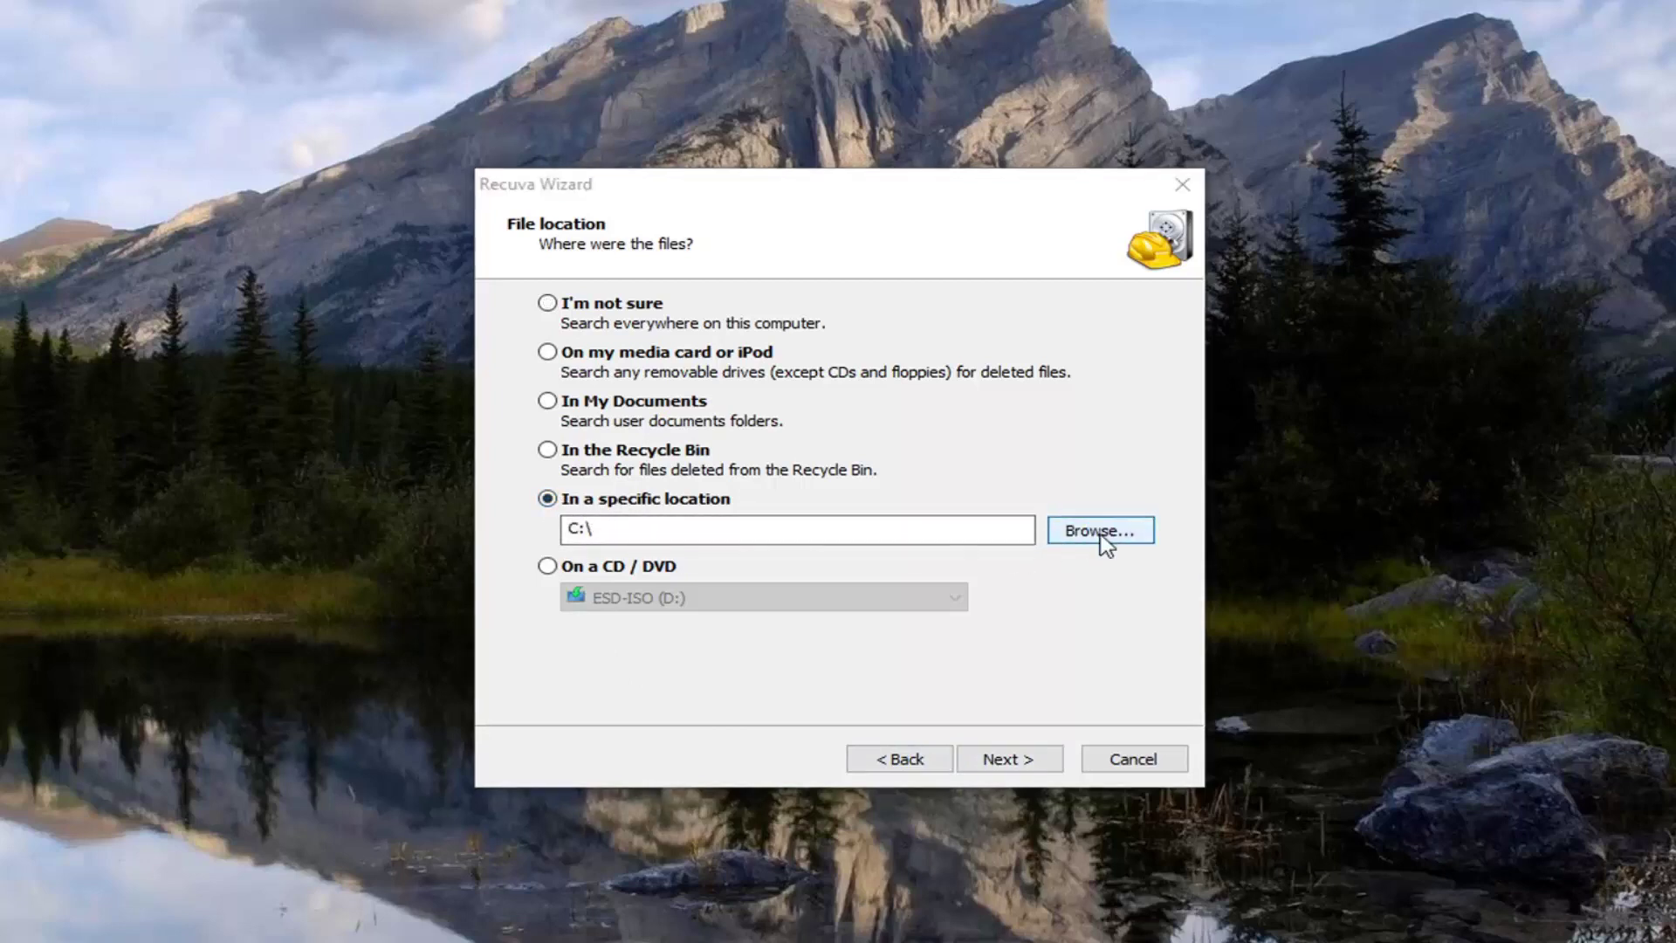
left_click(755, 605)
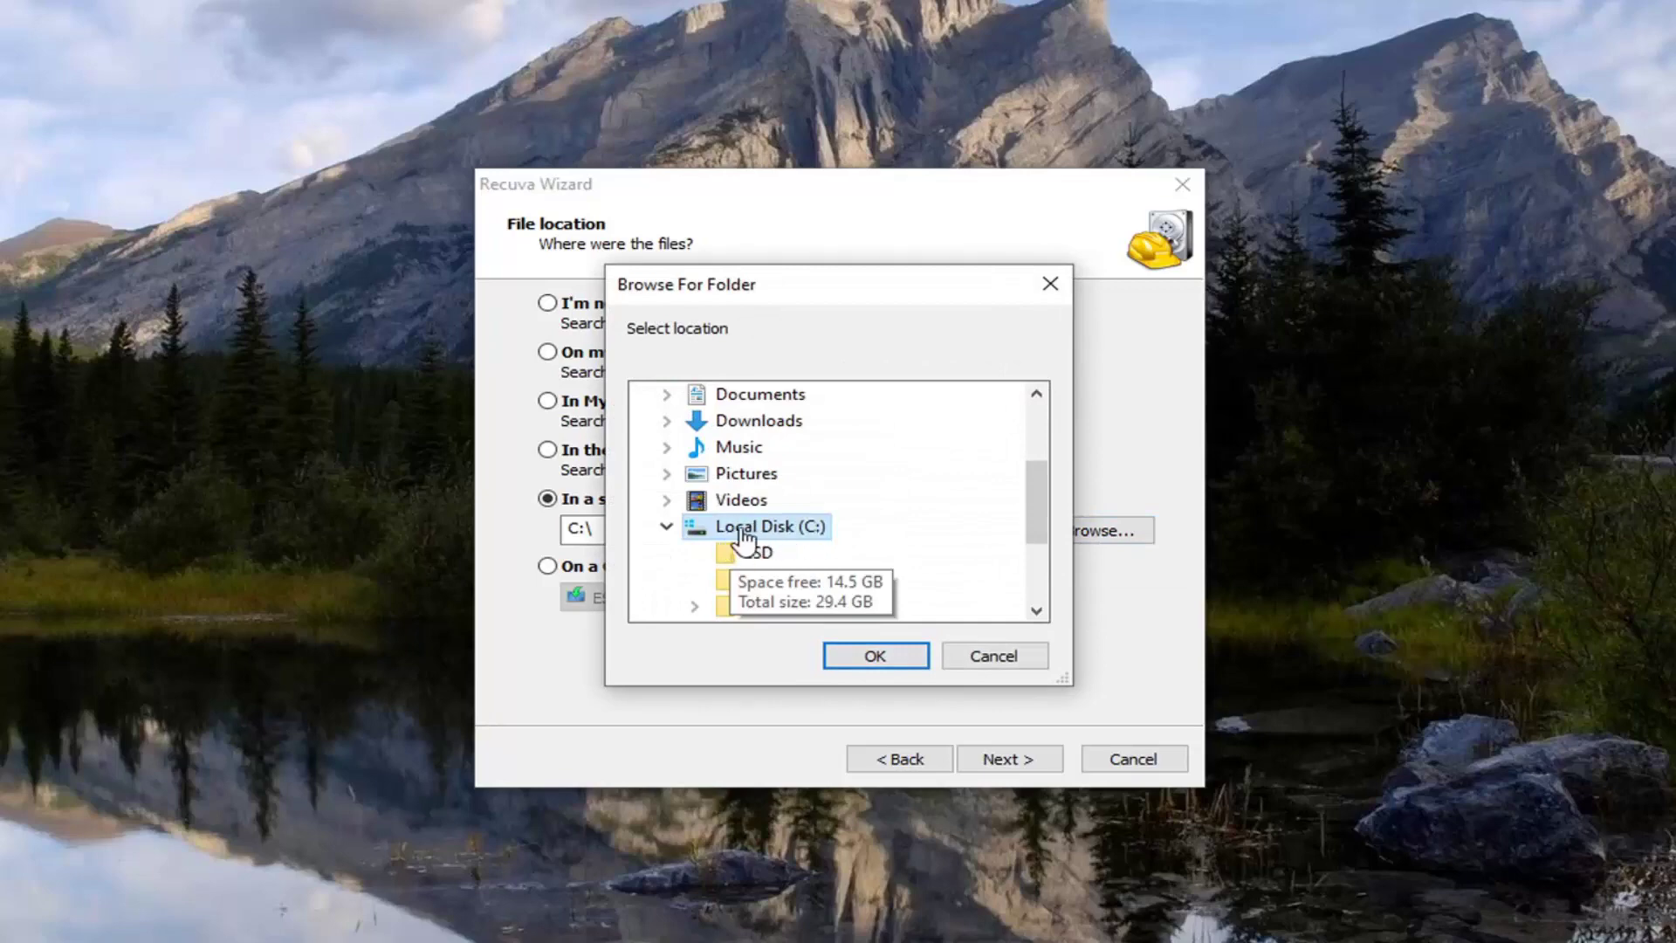
scroll(750, 541, "down", 2)
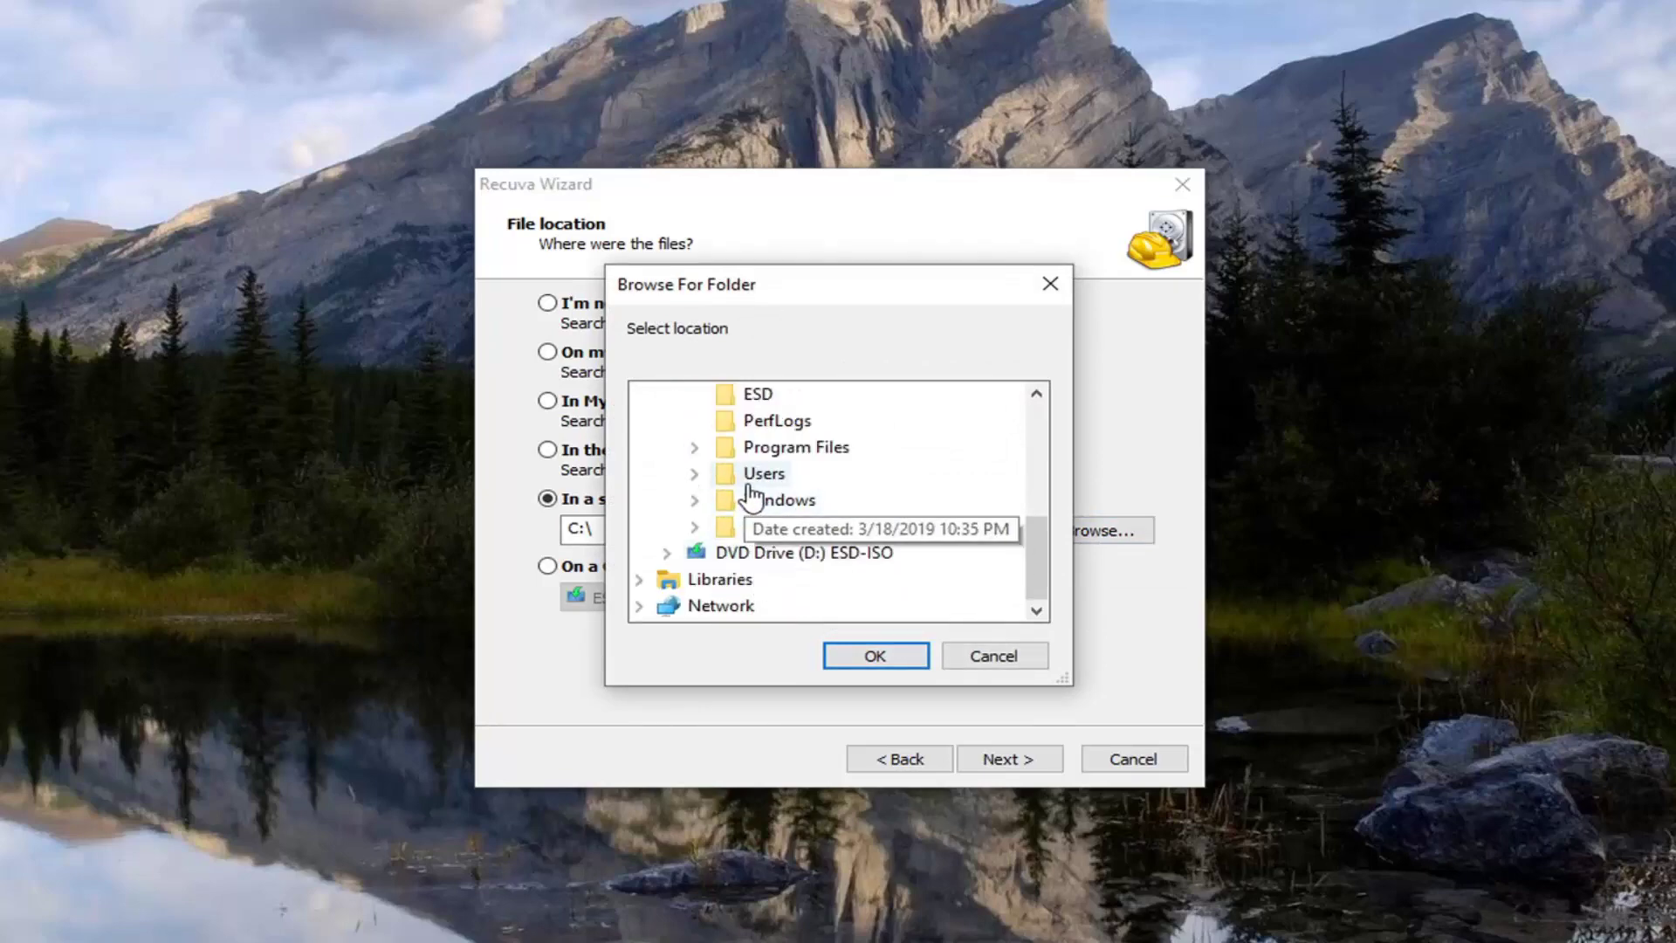
left_click(696, 474)
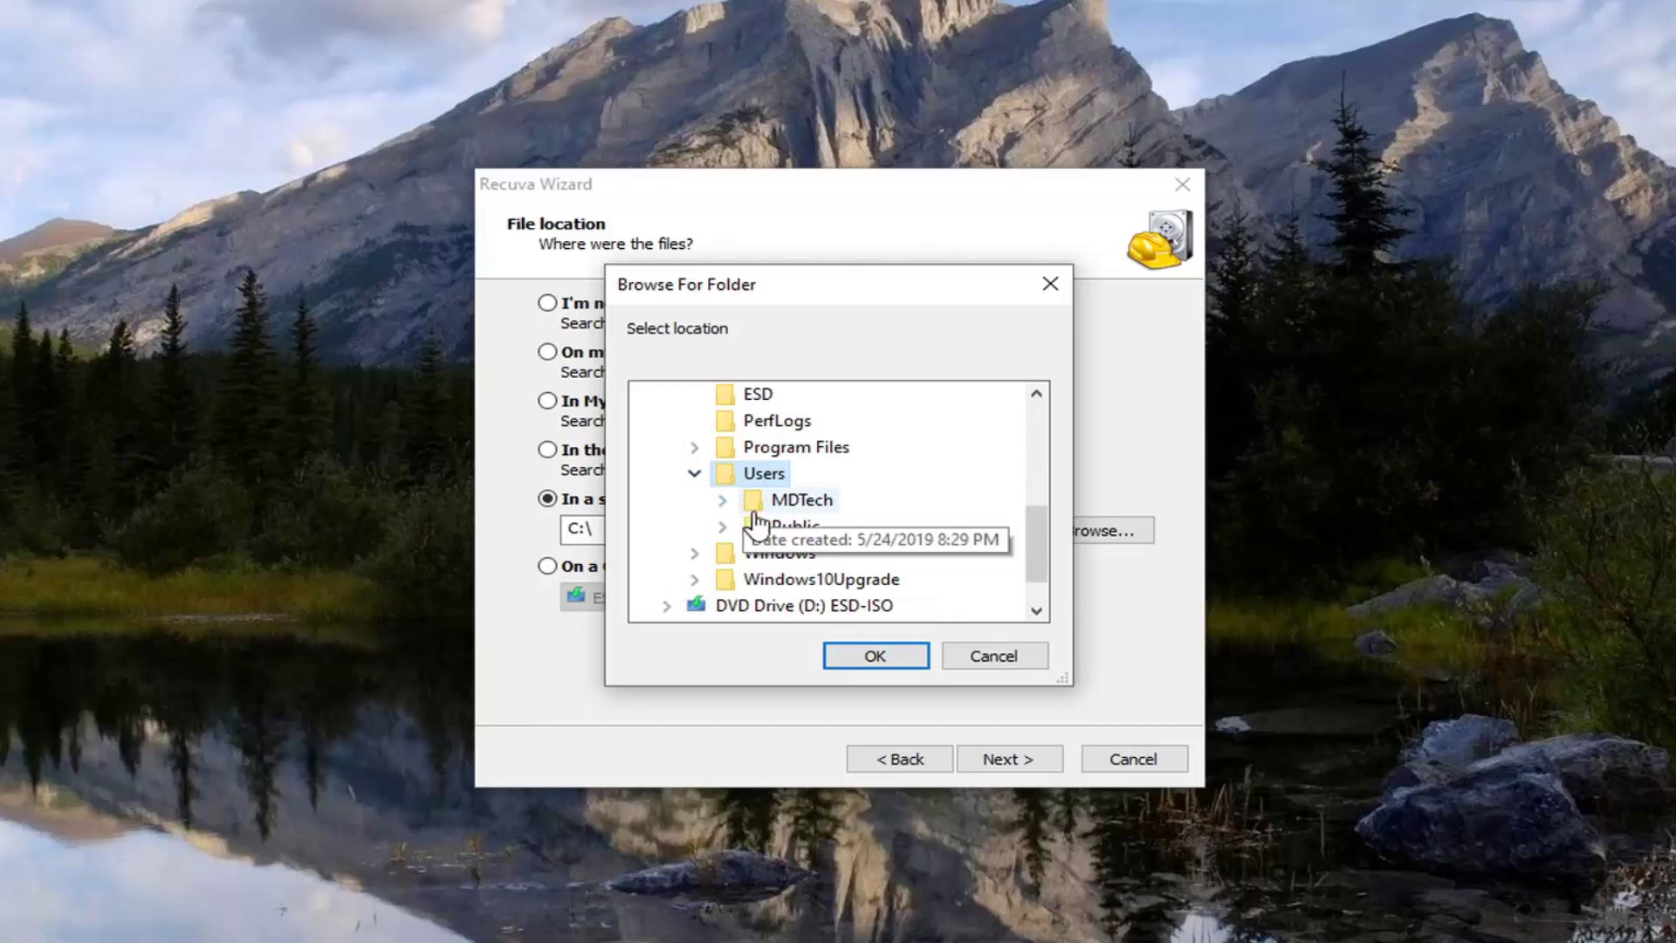
double_click(790, 501)
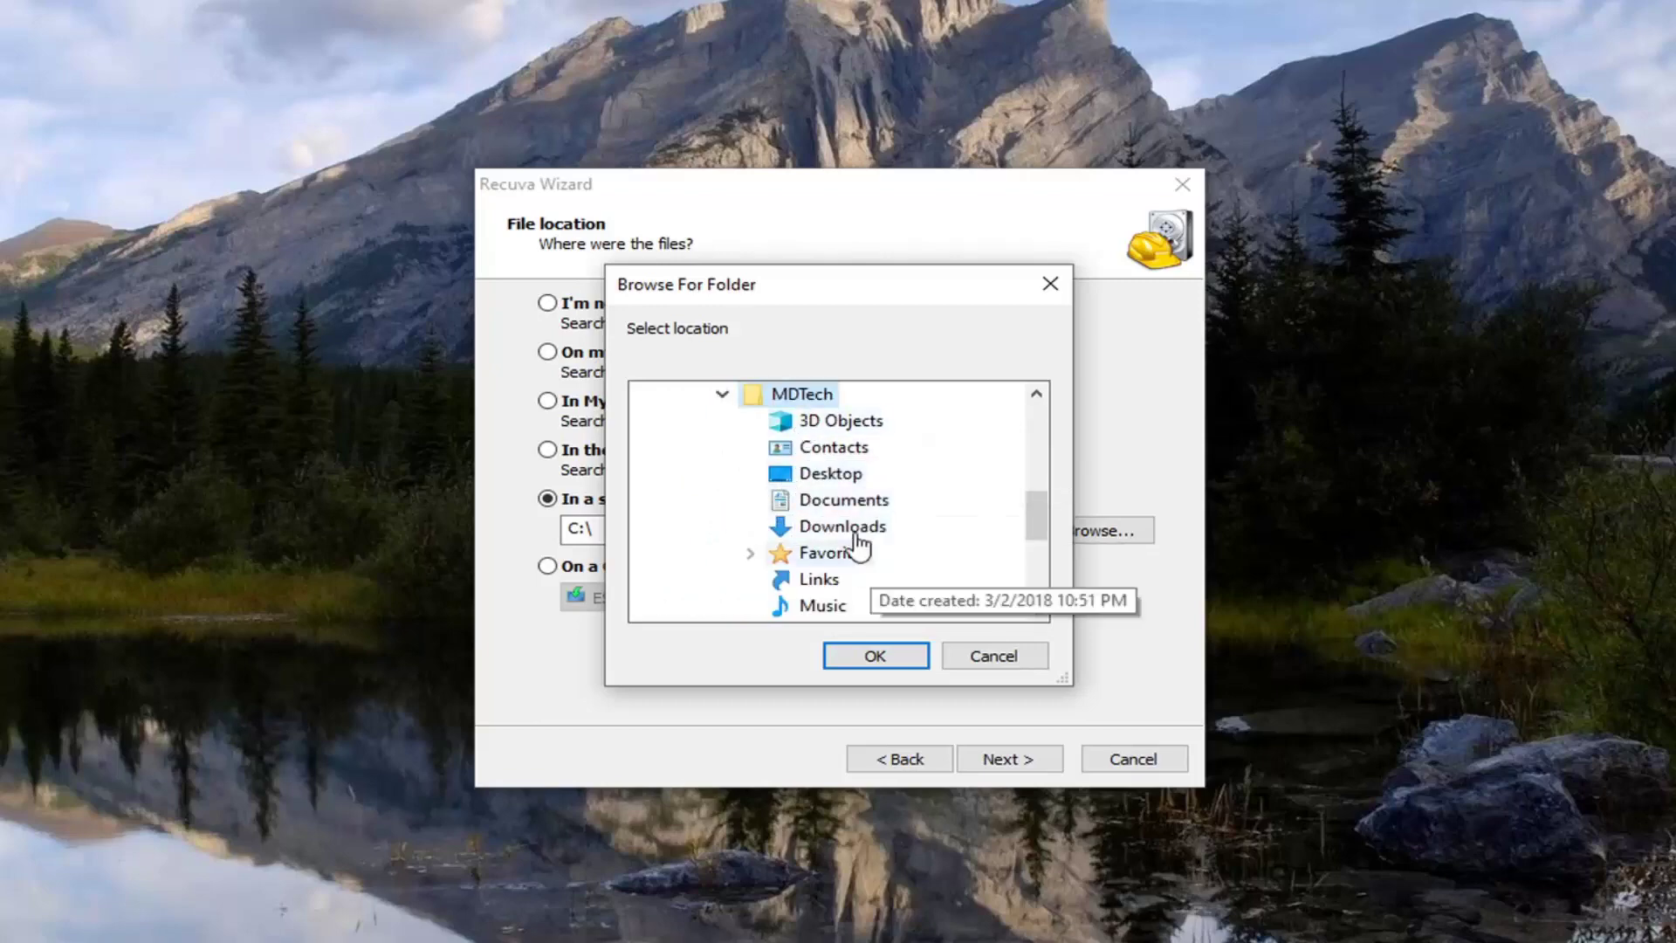
scroll(854, 522, "down", 2)
scroll(860, 526, "up", 3)
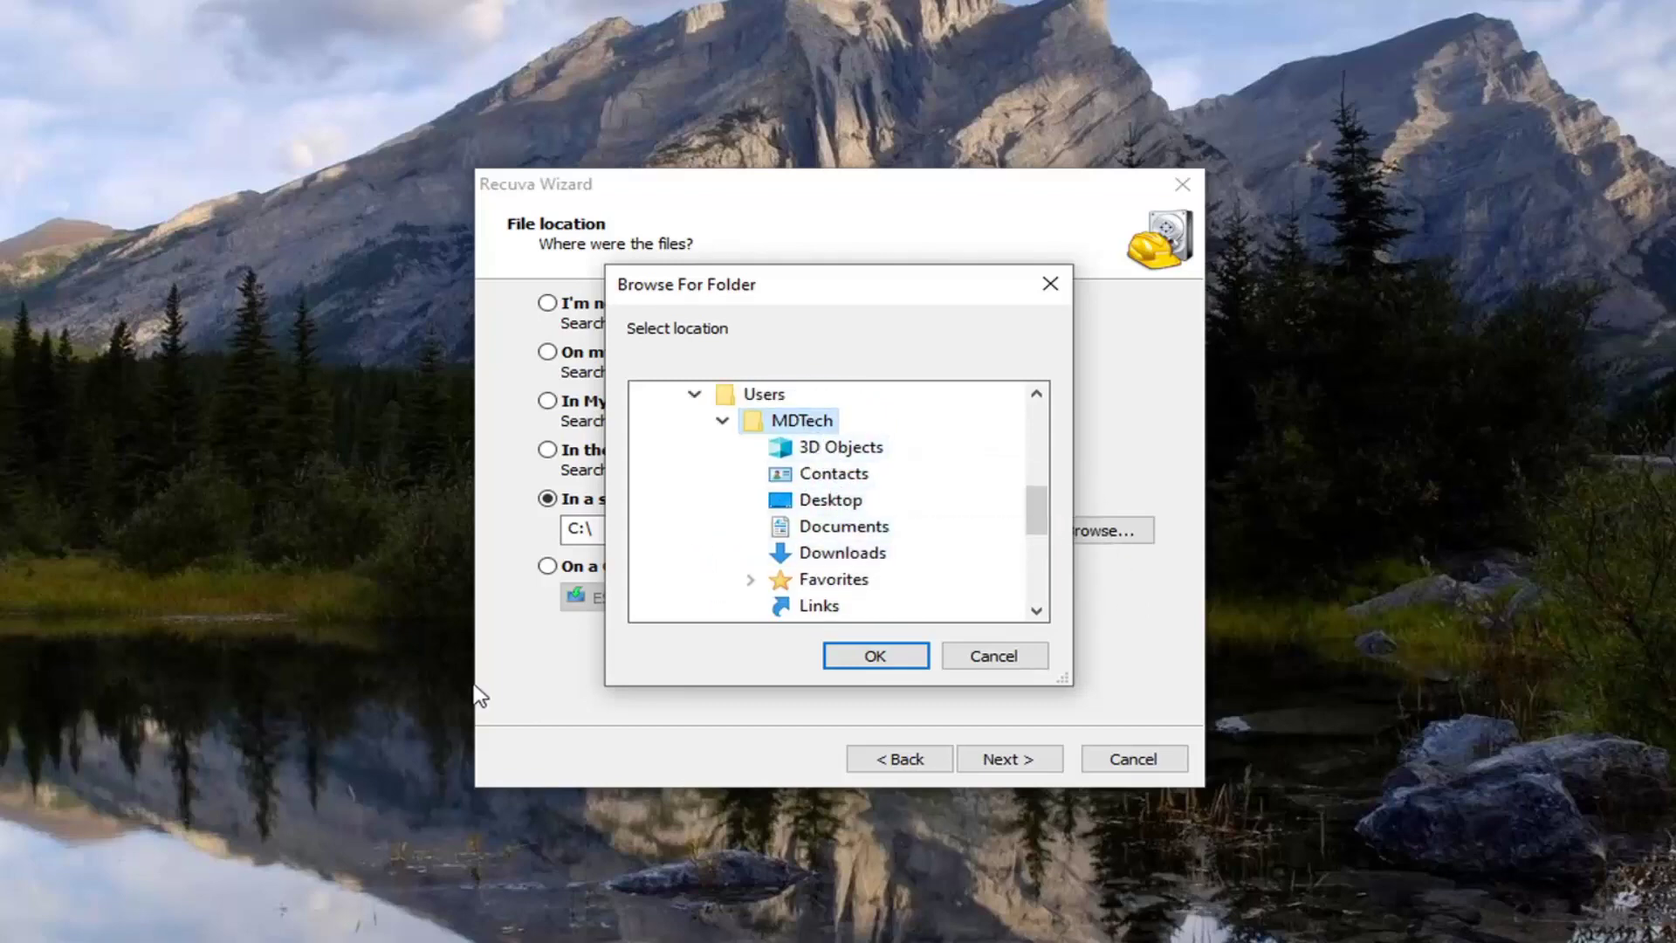
Open File Explorer from Start search, move it up, and turn on Hidden items in View.
key("super")
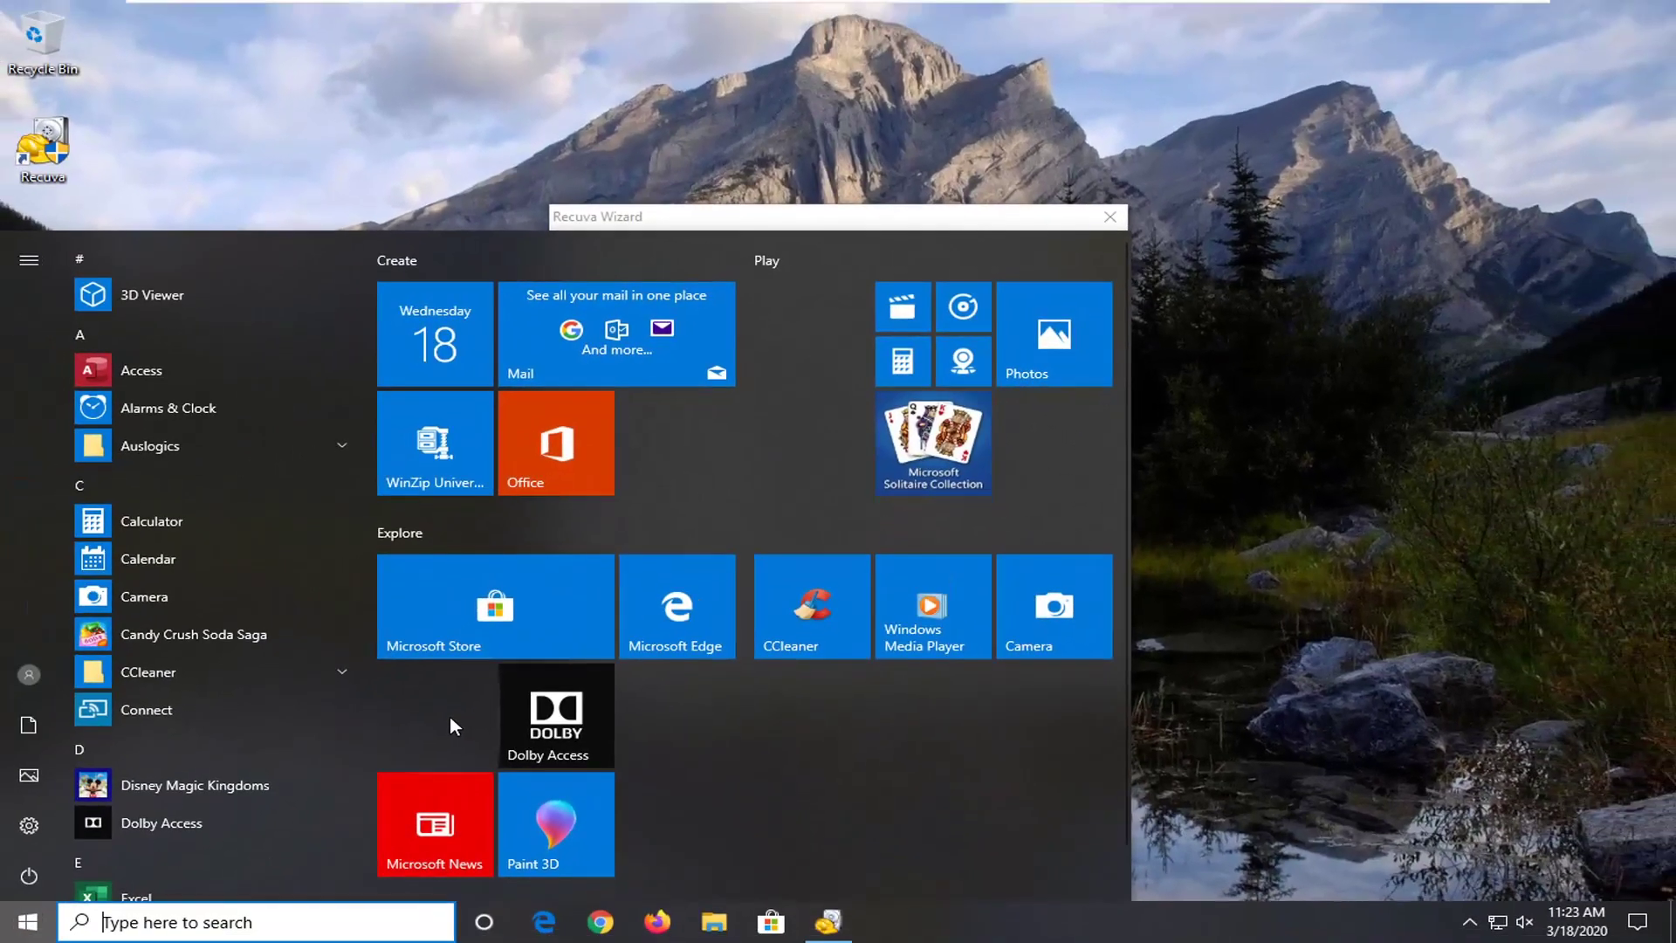
type("file explorer")
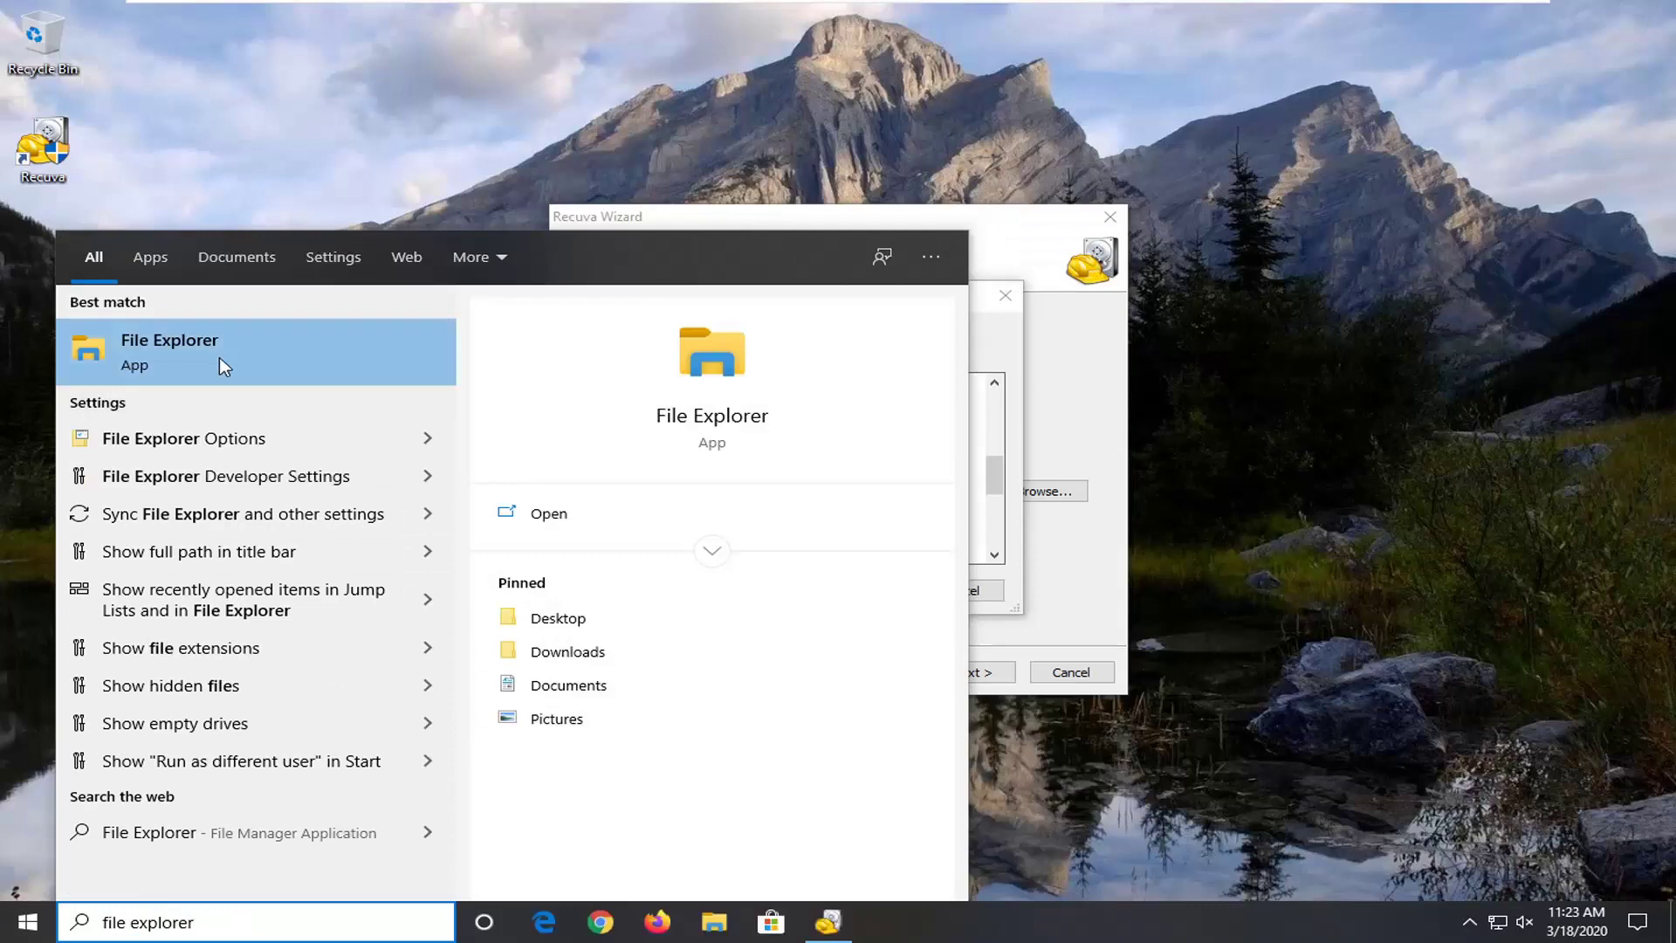
left_click(218, 357)
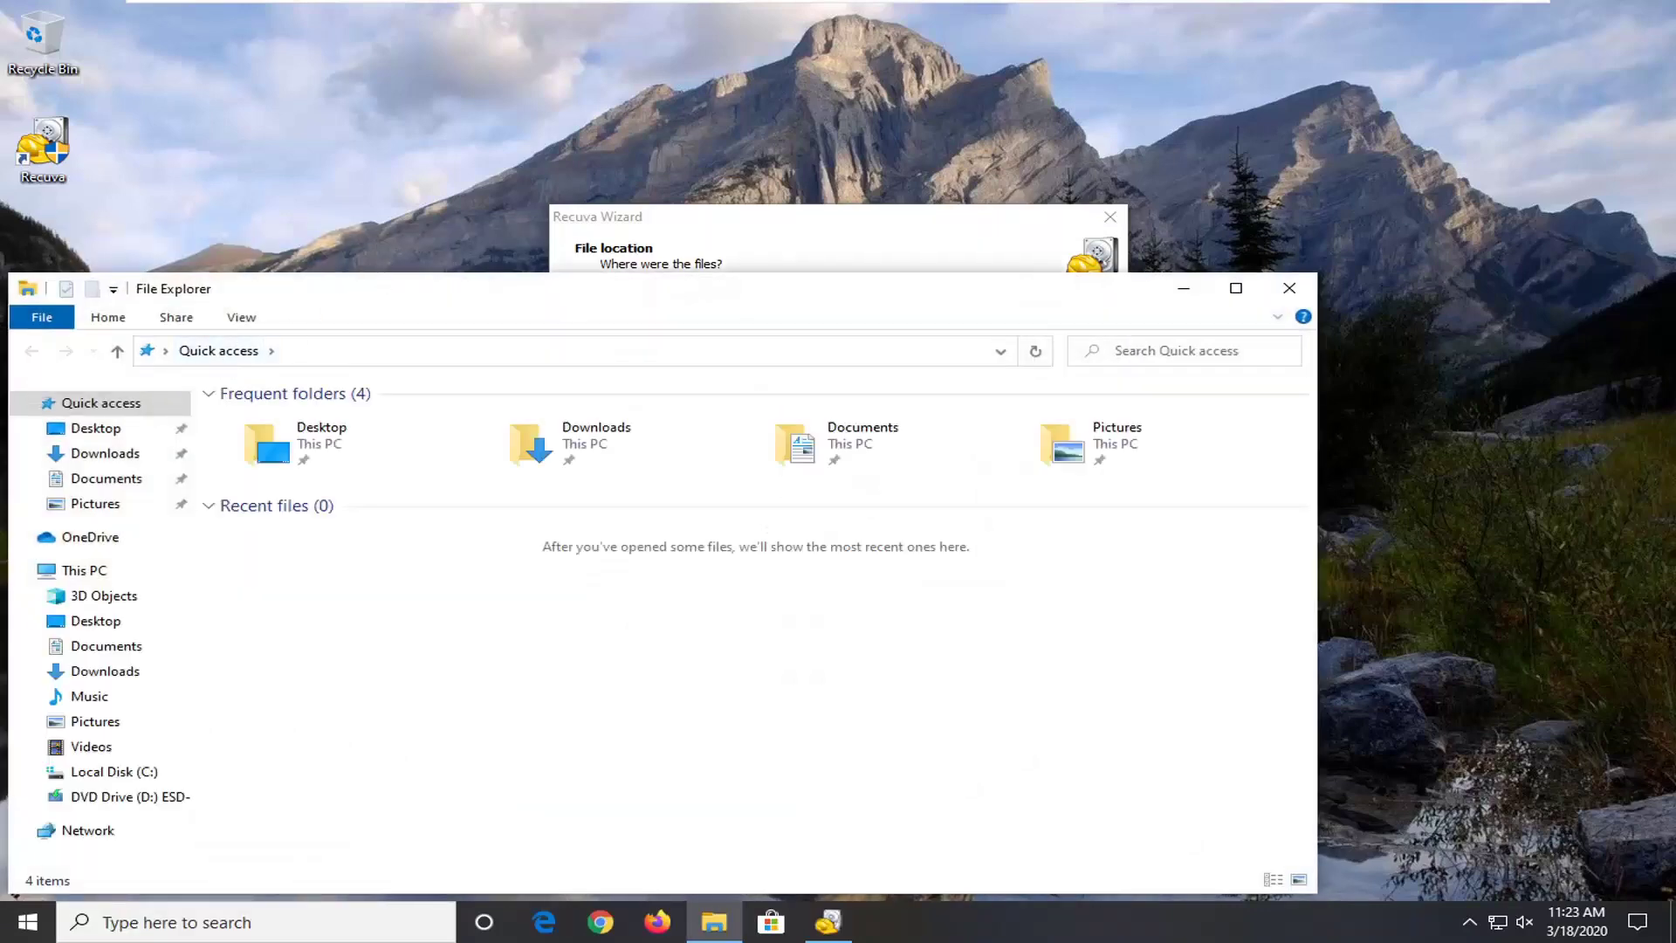
left_click_drag(558, 269, 709, 163)
left_click(458, 180)
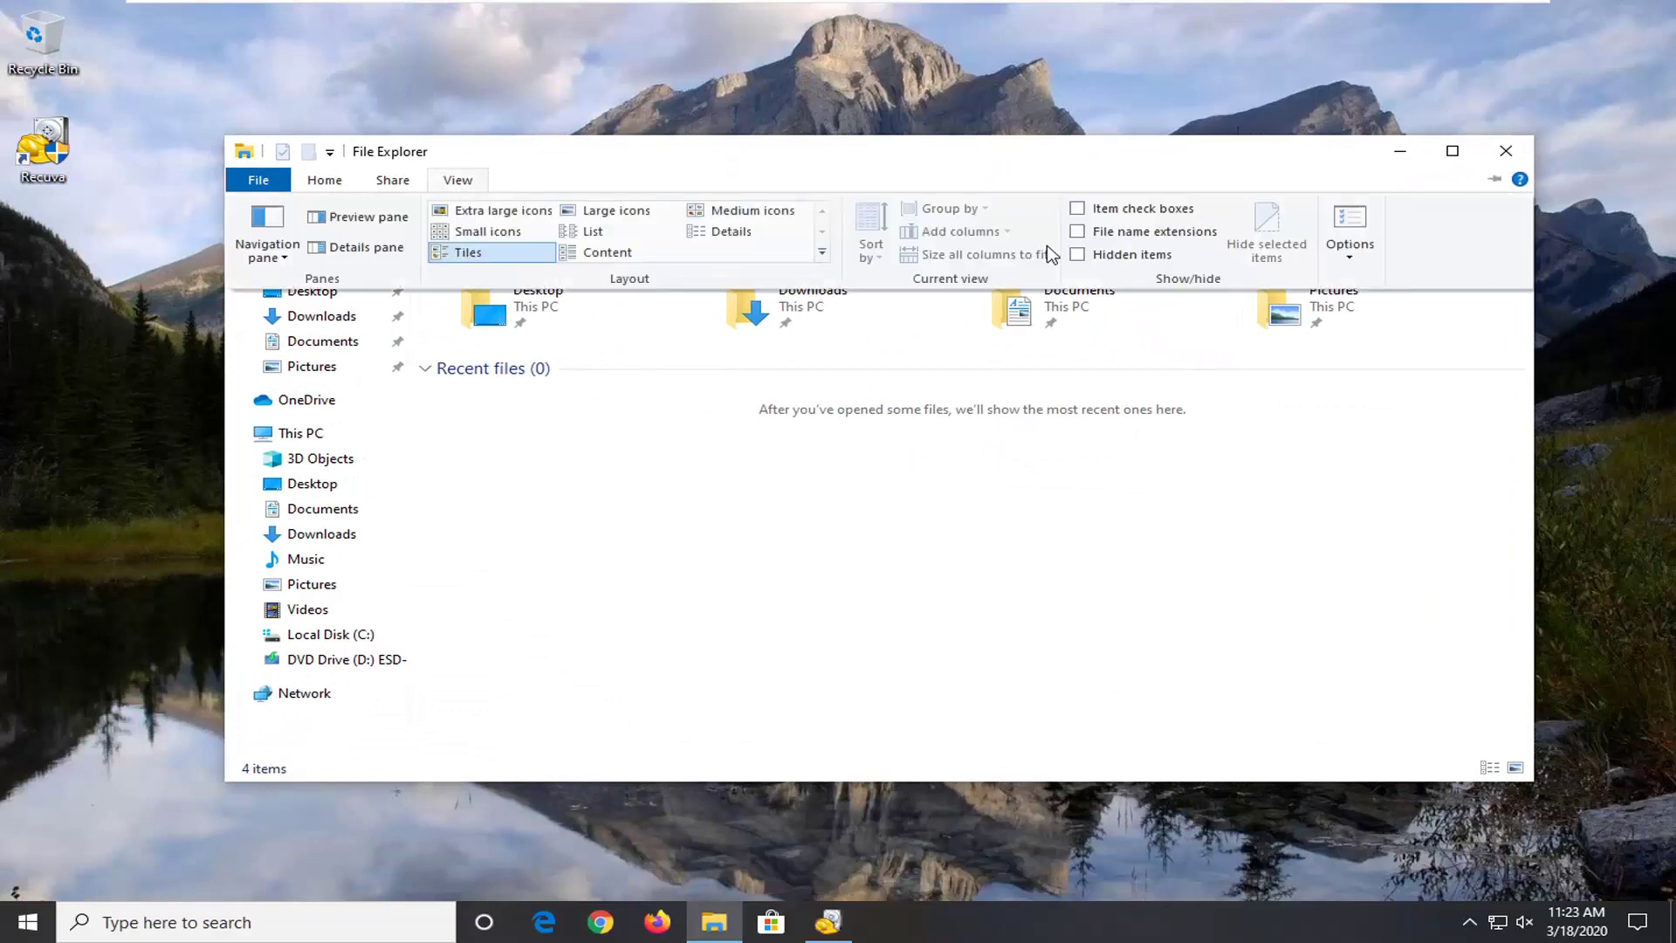
left_click(1078, 256)
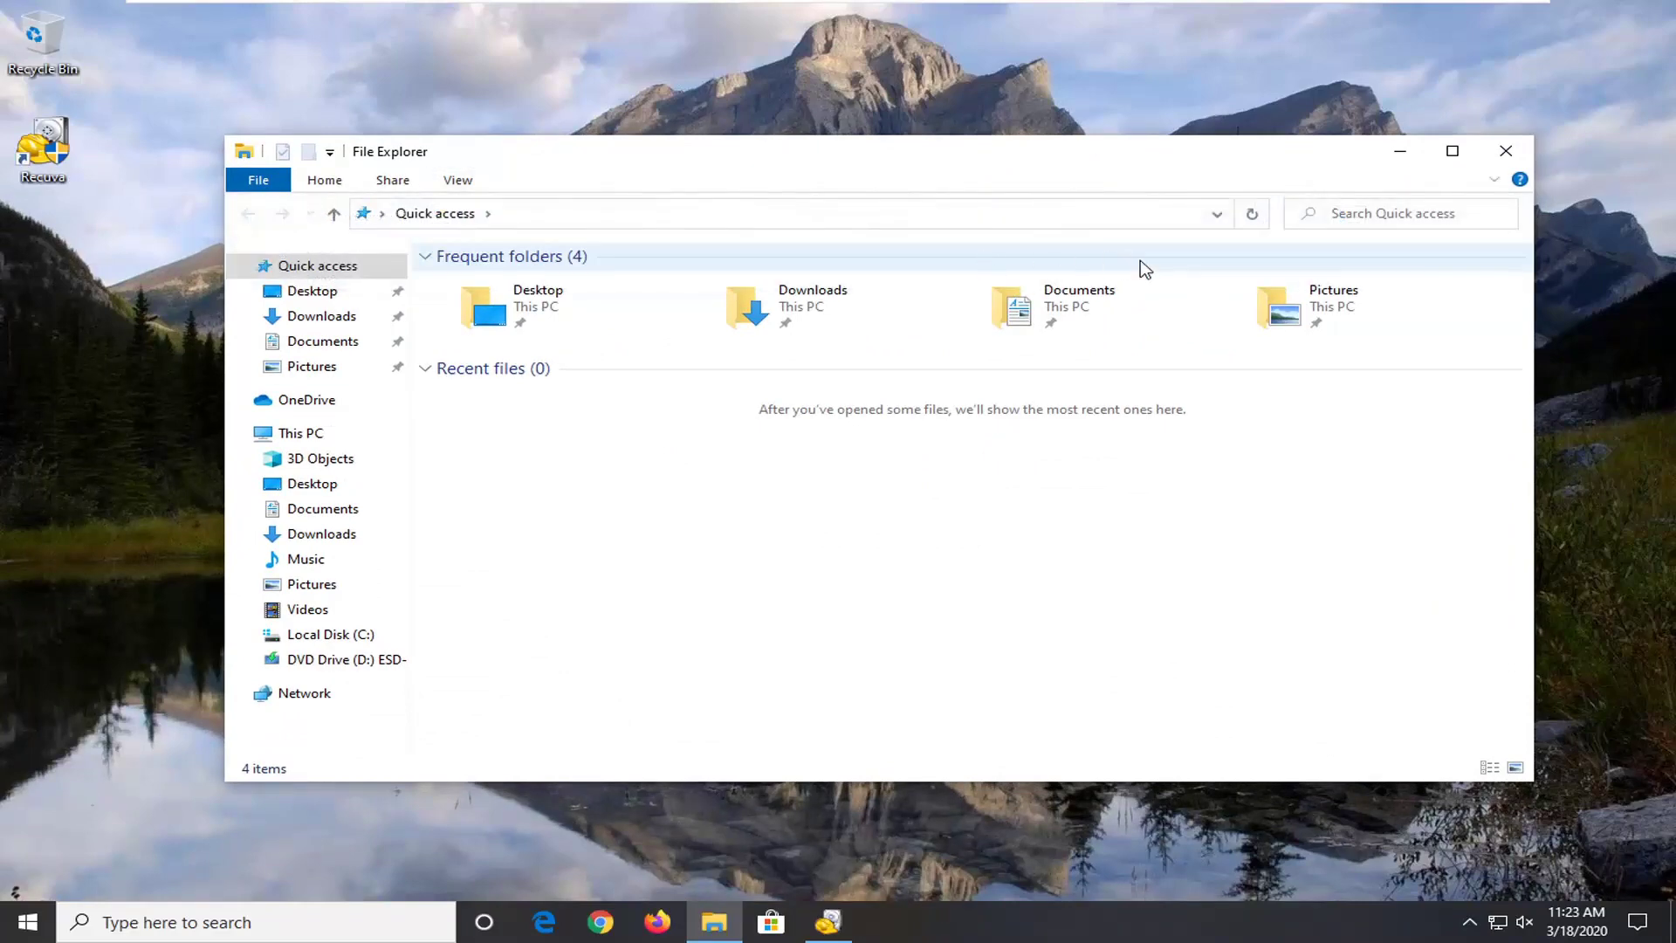
Close File Explorer, re-expand the profile folder in the picker, then cancel the picker.
left_click(1505, 150)
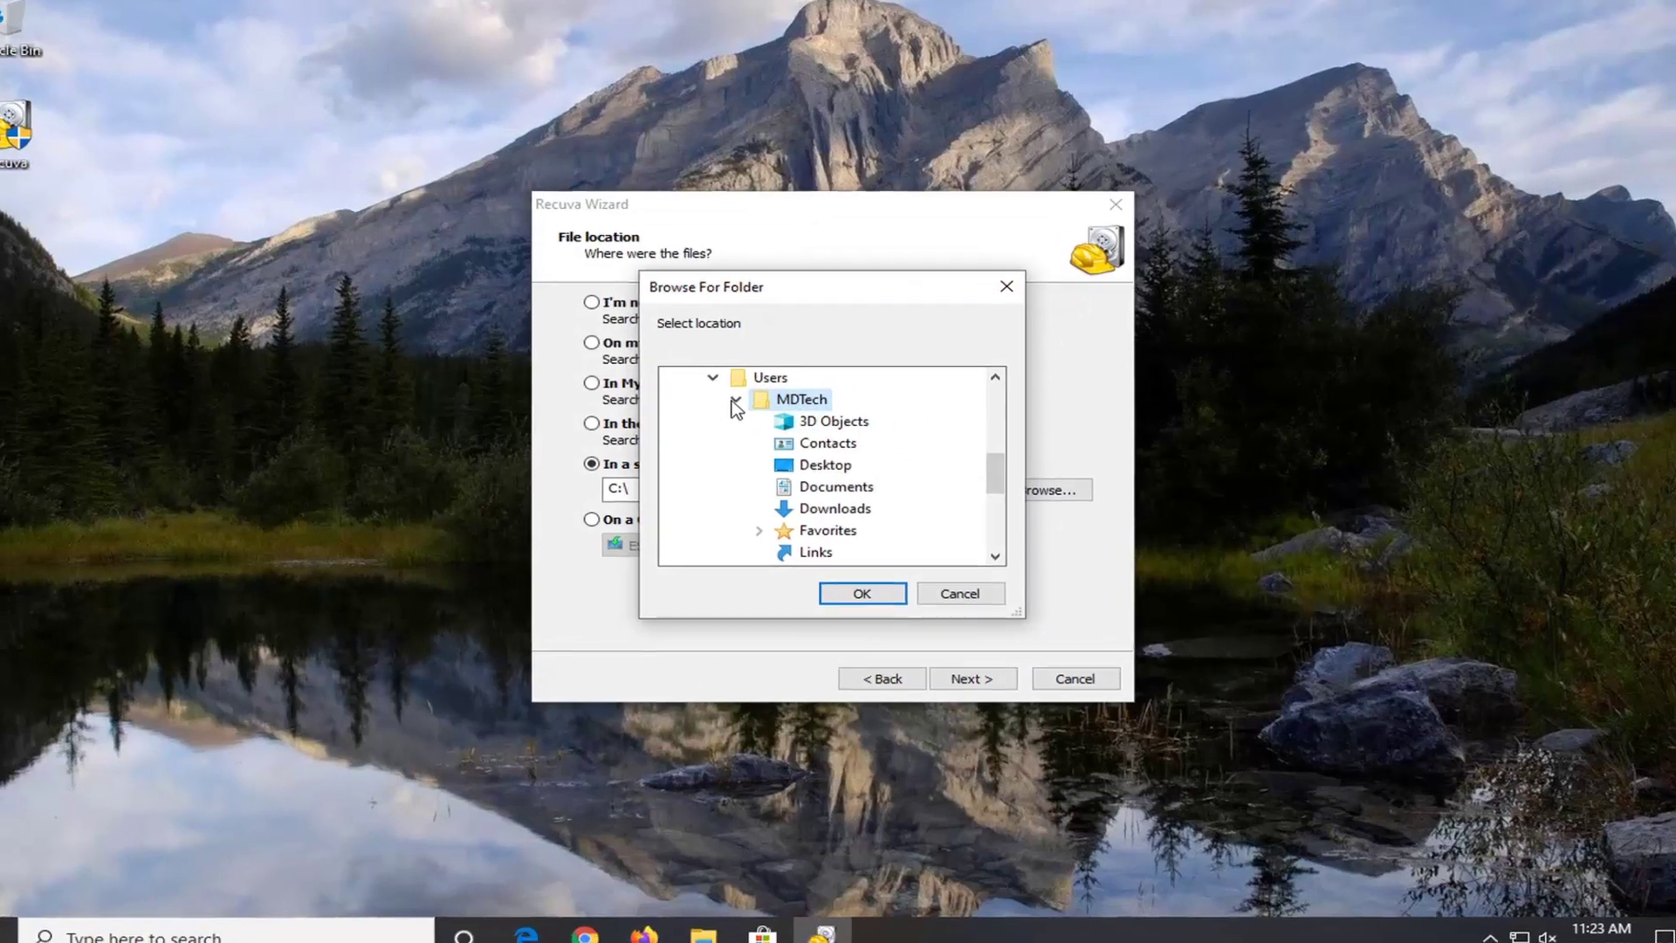
left_click(745, 404)
left_click(745, 426)
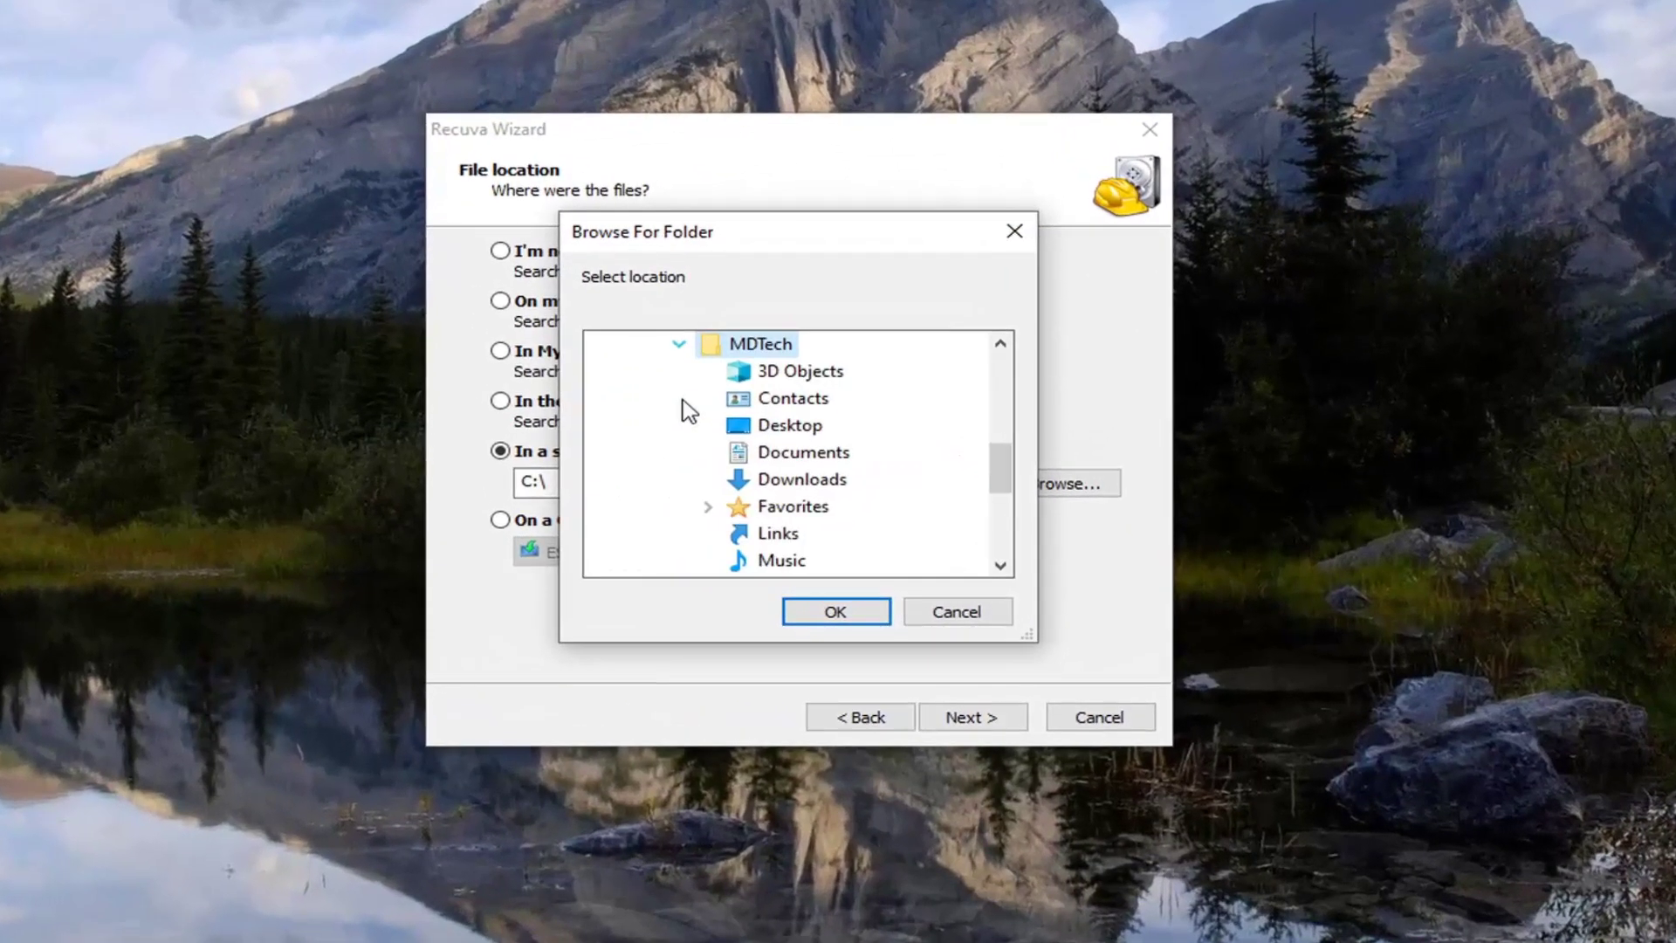
scroll(913, 441, "down", 4)
scroll(899, 456, "up", 5)
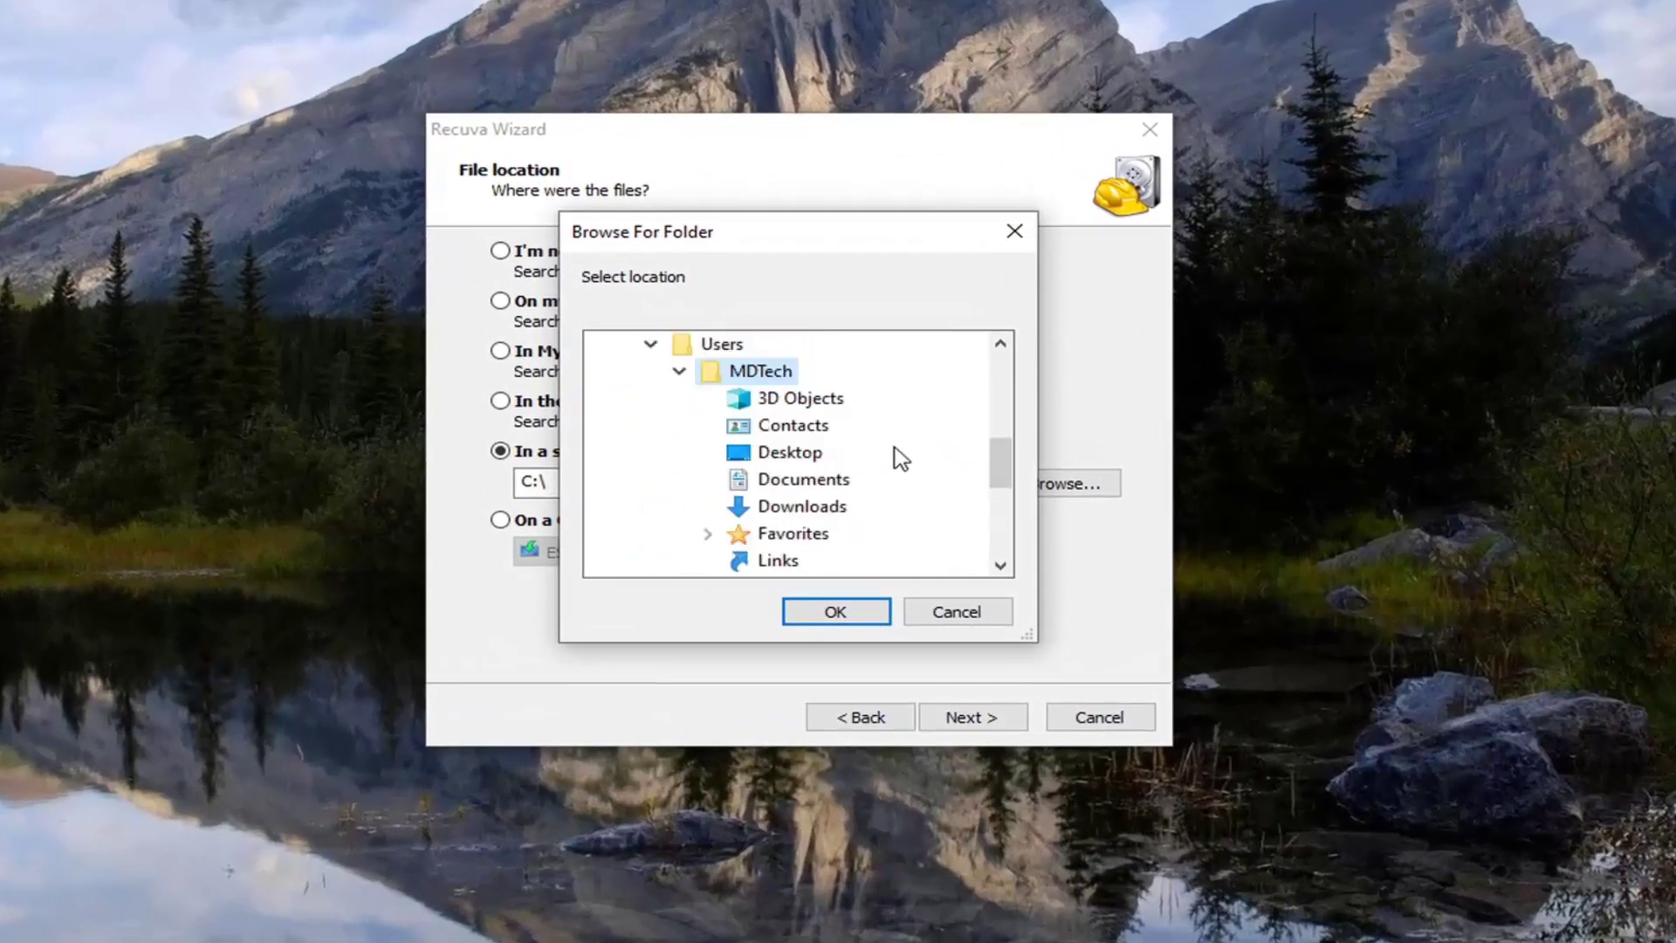
scroll(899, 456, "up", 1)
scroll(870, 467, "up", 4)
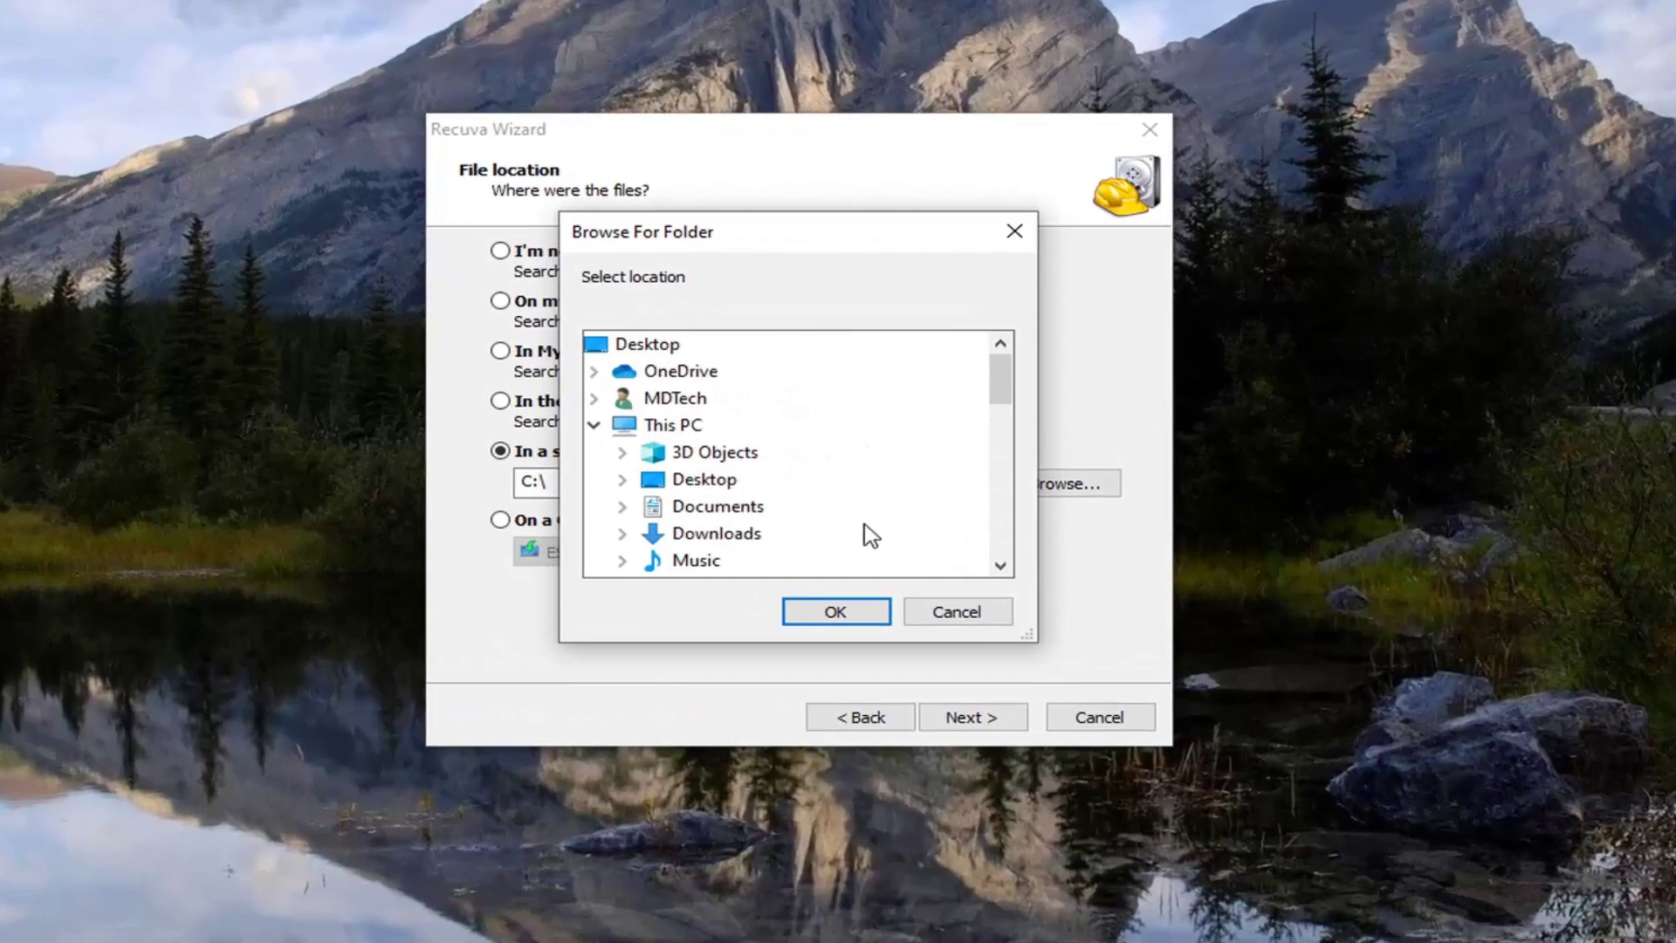
scroll(868, 535, "down", 2)
left_click(960, 613)
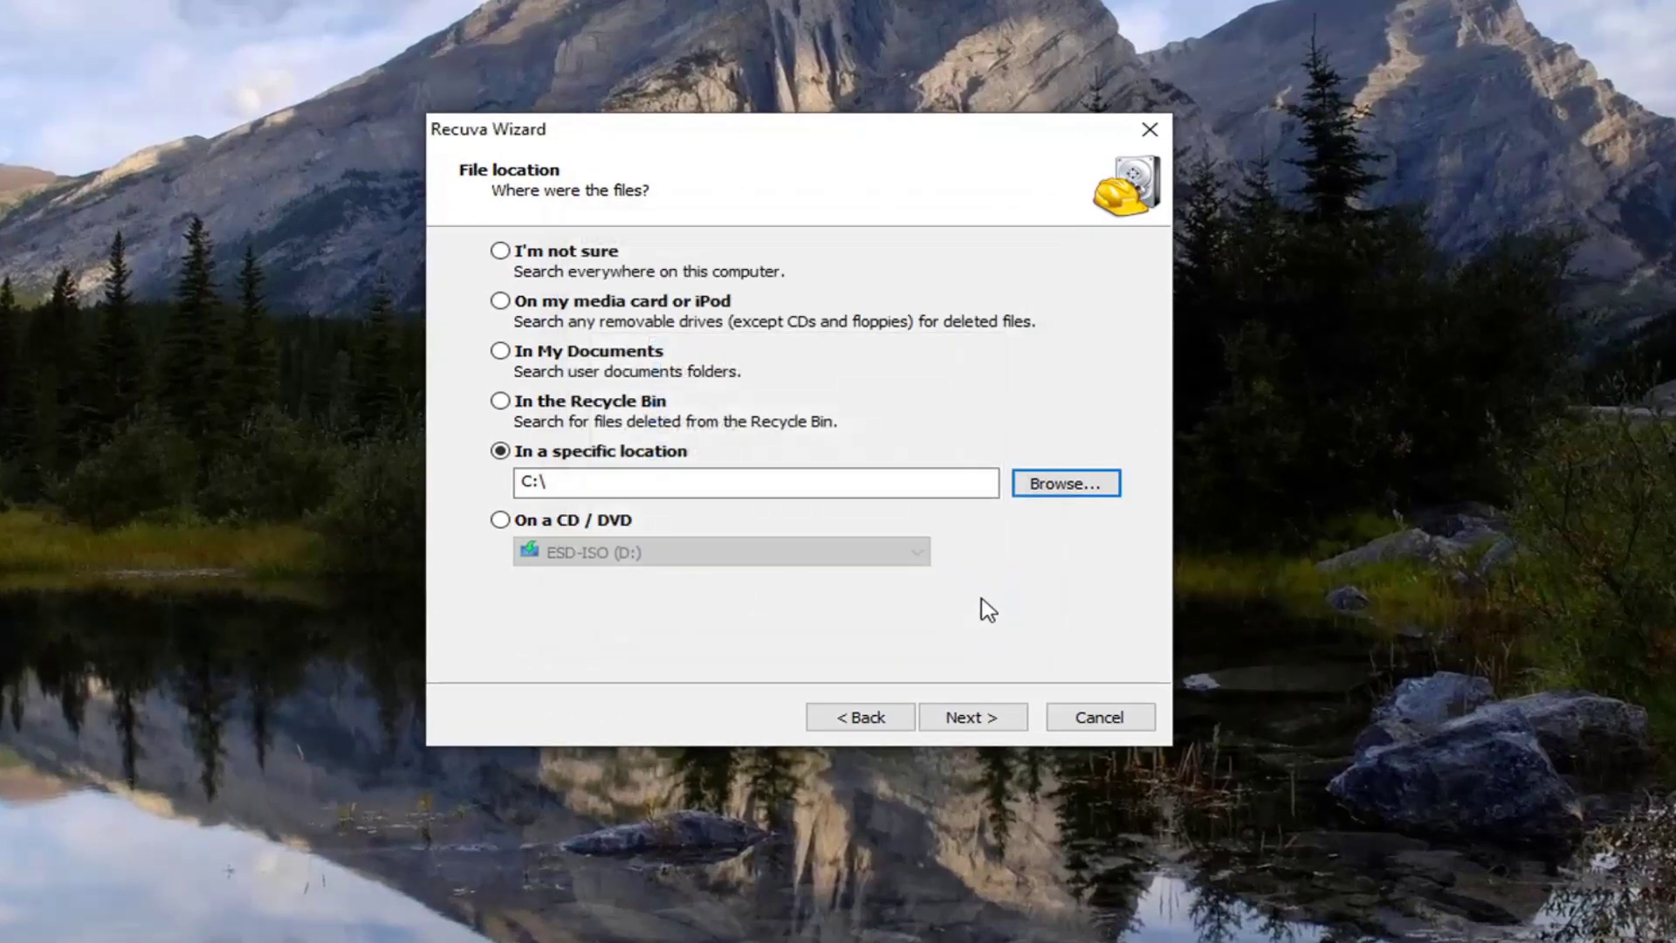
Set the scan location to the profile's AppData\Local\Google folder and confirm it.
left_click(1062, 489)
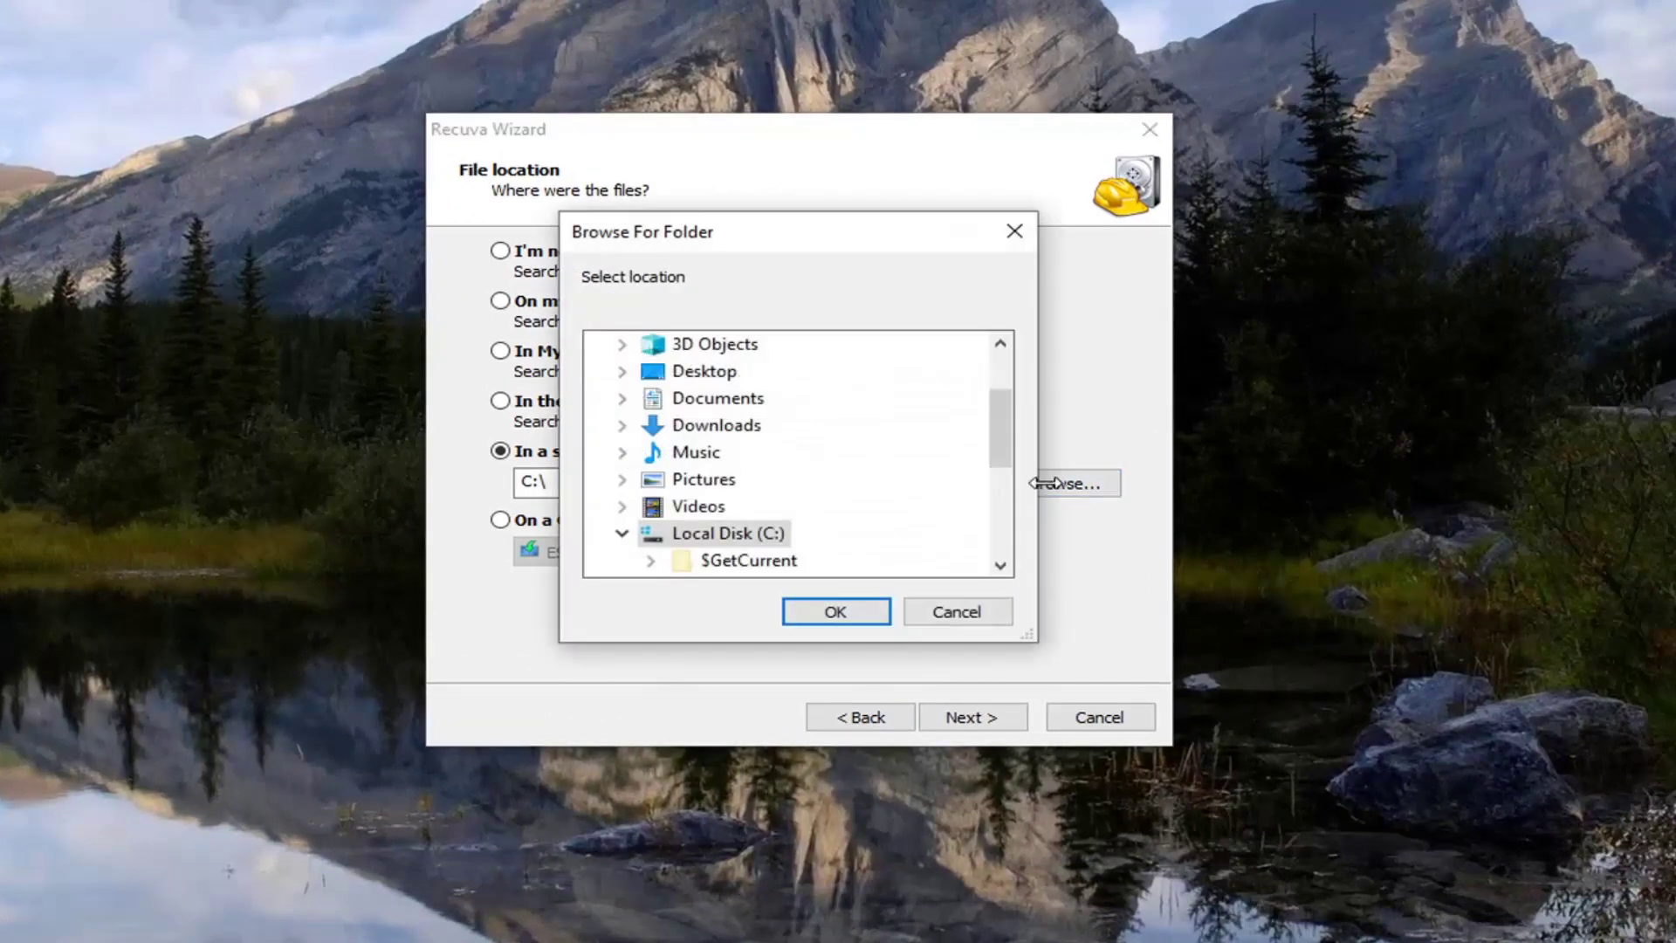
scroll(819, 471, "down", 2)
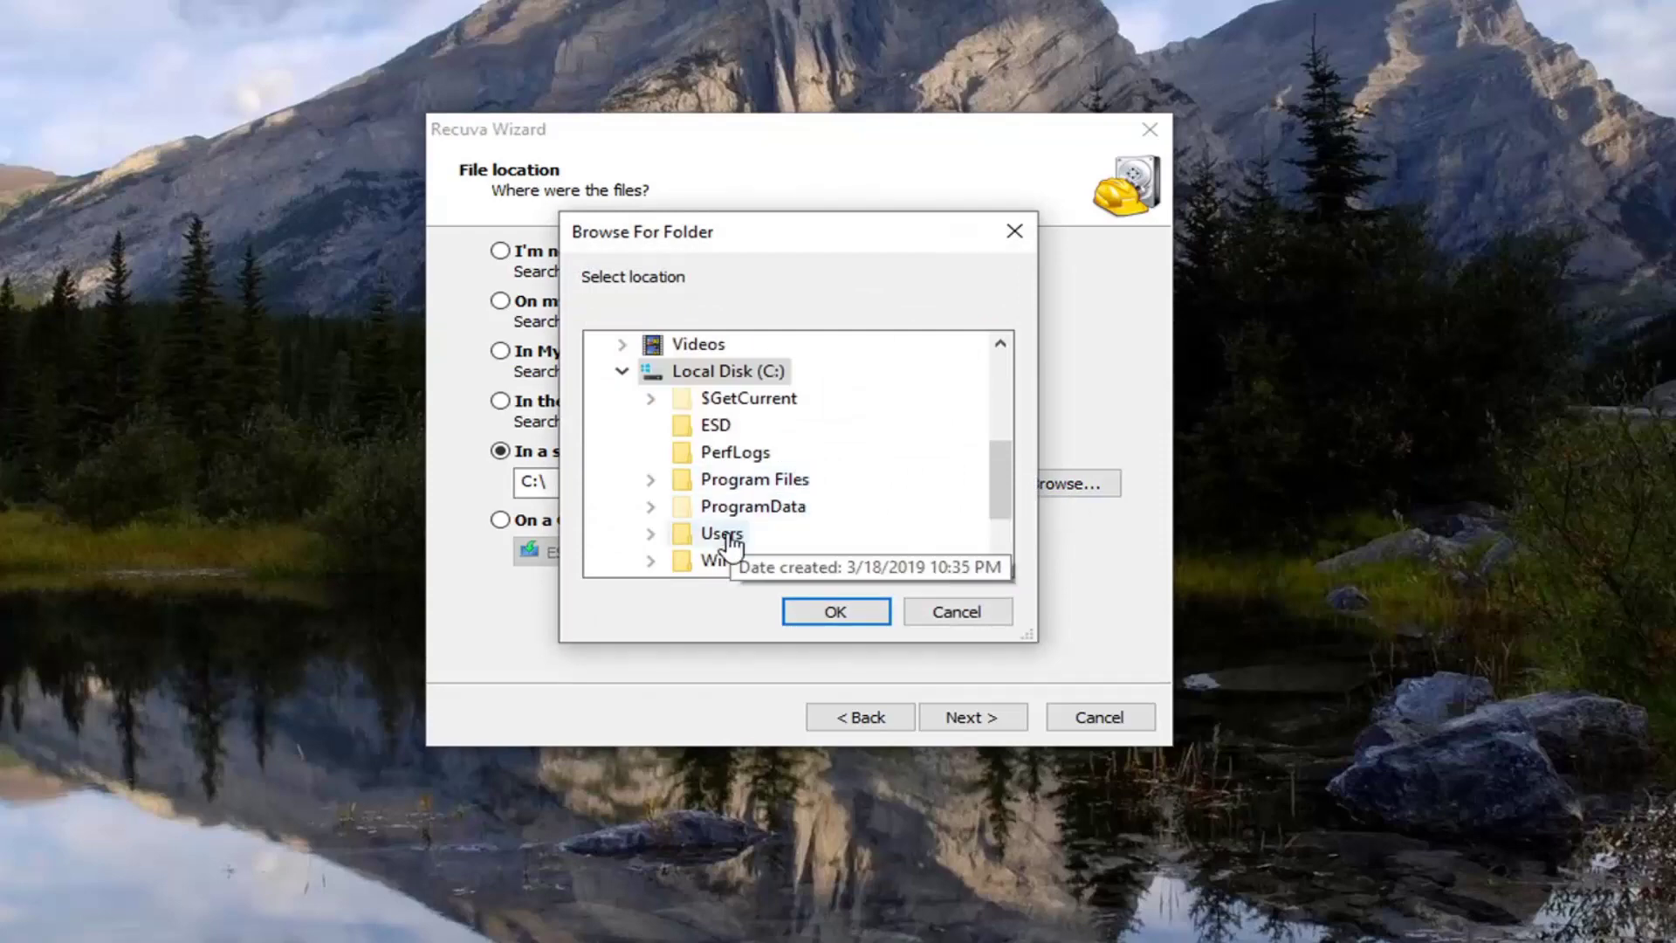
scroll(742, 440, "down", 1)
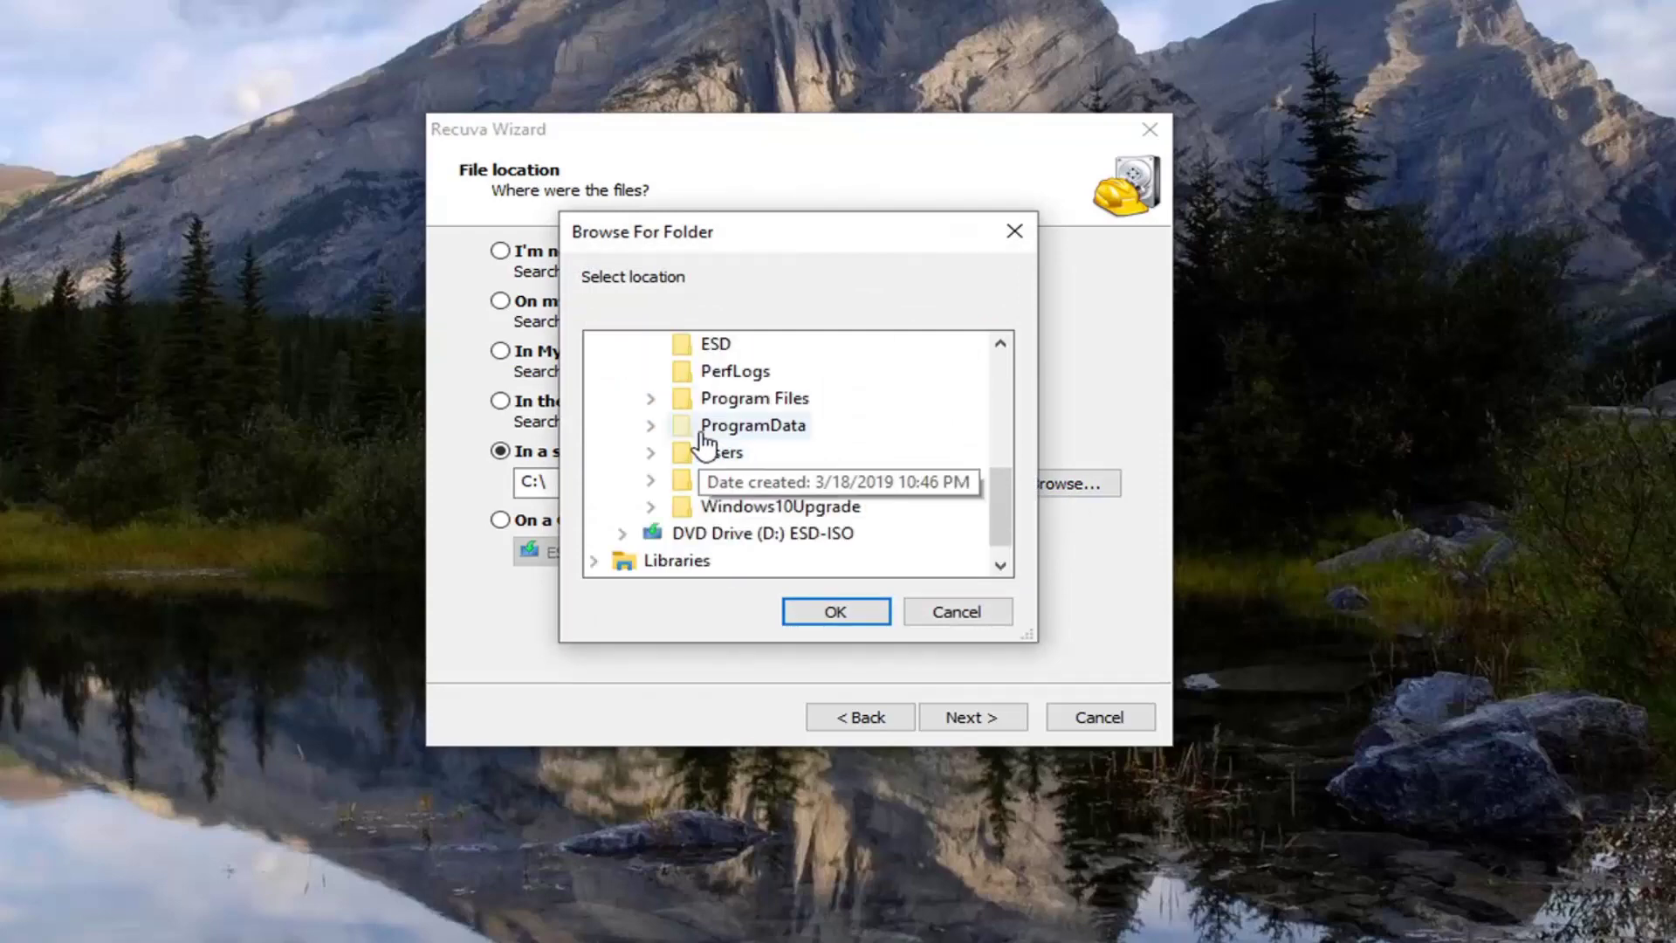
scroll(712, 463, "up", 4)
scroll(690, 506, "down", 1)
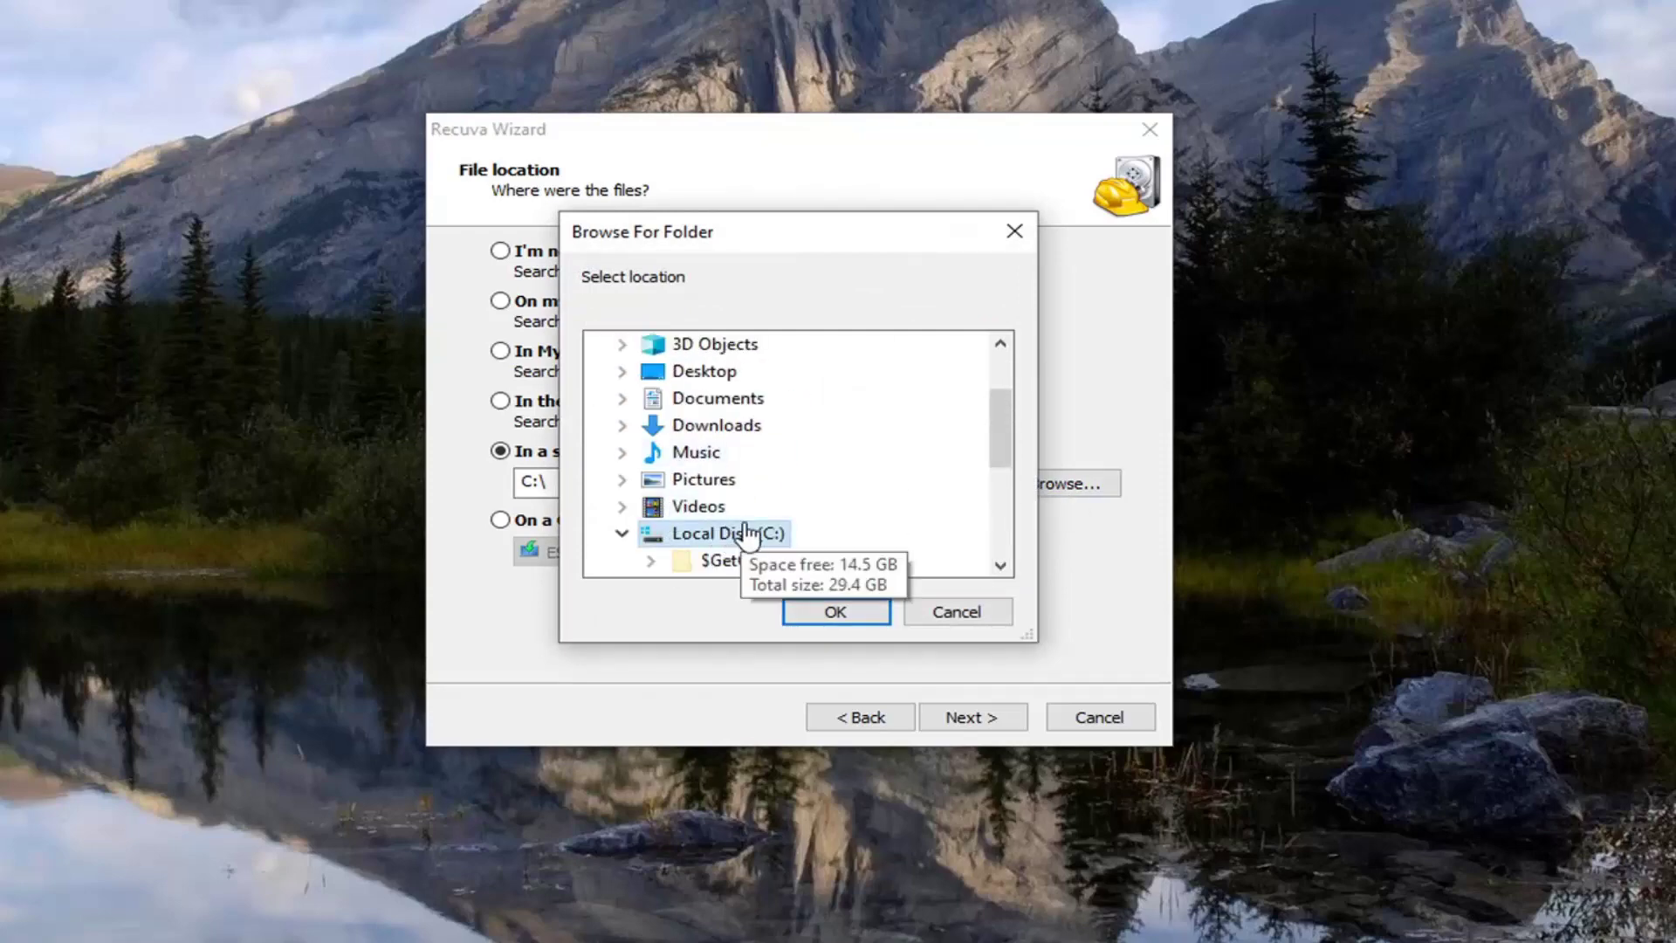
scroll(673, 524, "down", 3)
left_click(650, 452)
scroll(760, 471, "down", 1)
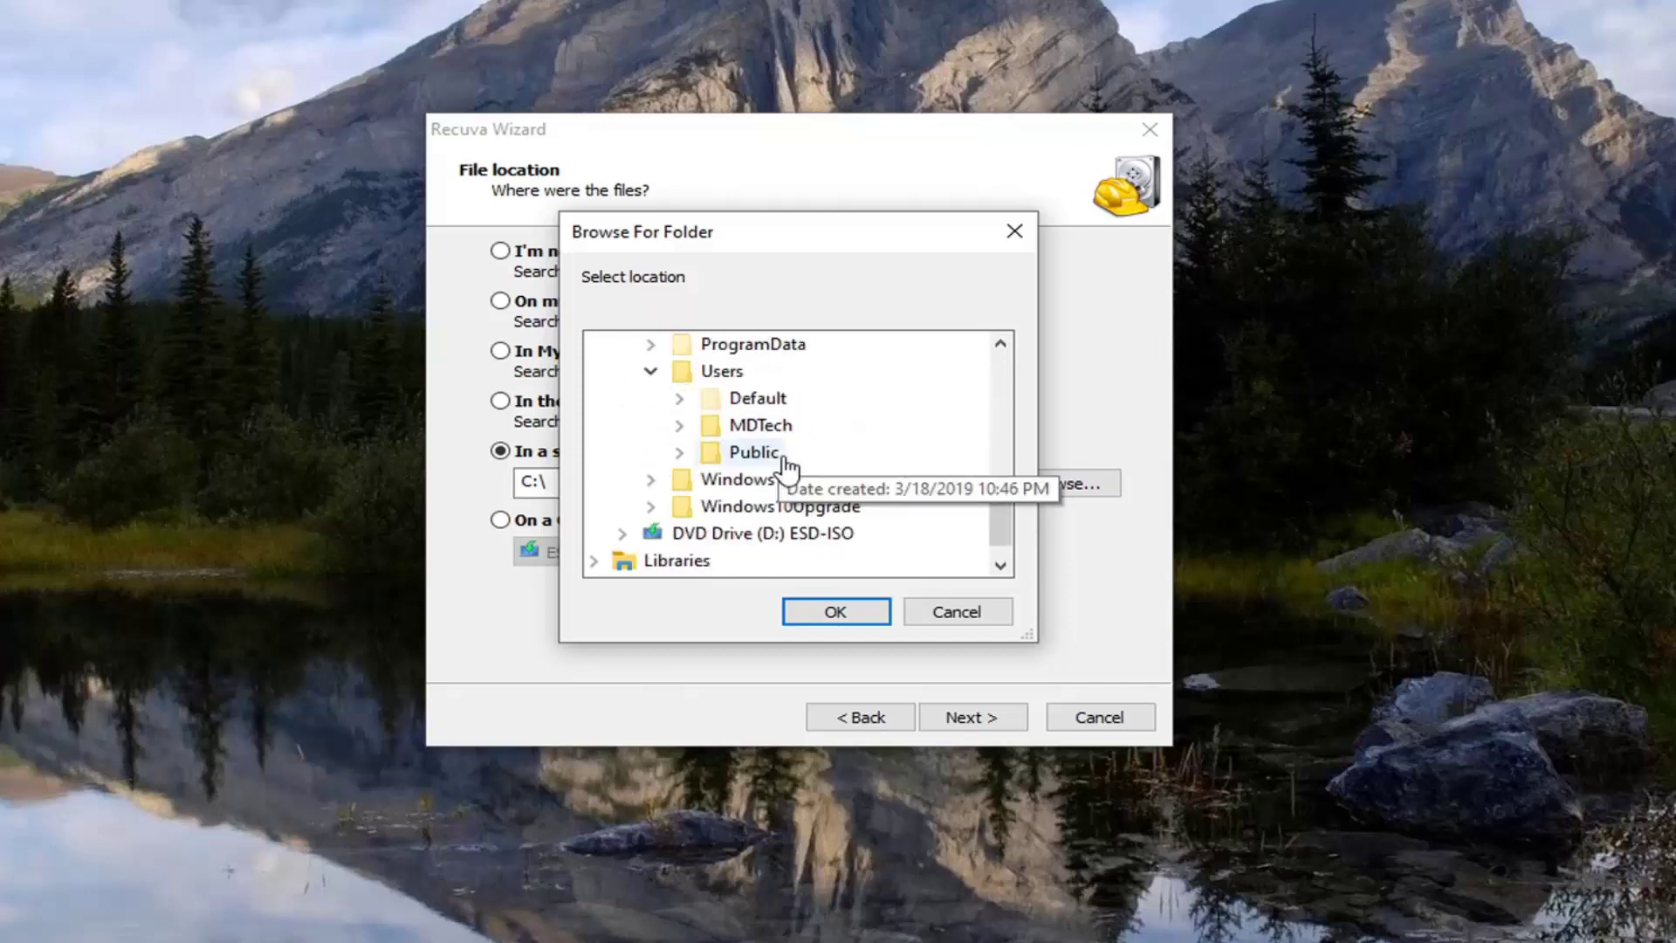
left_click(679, 425)
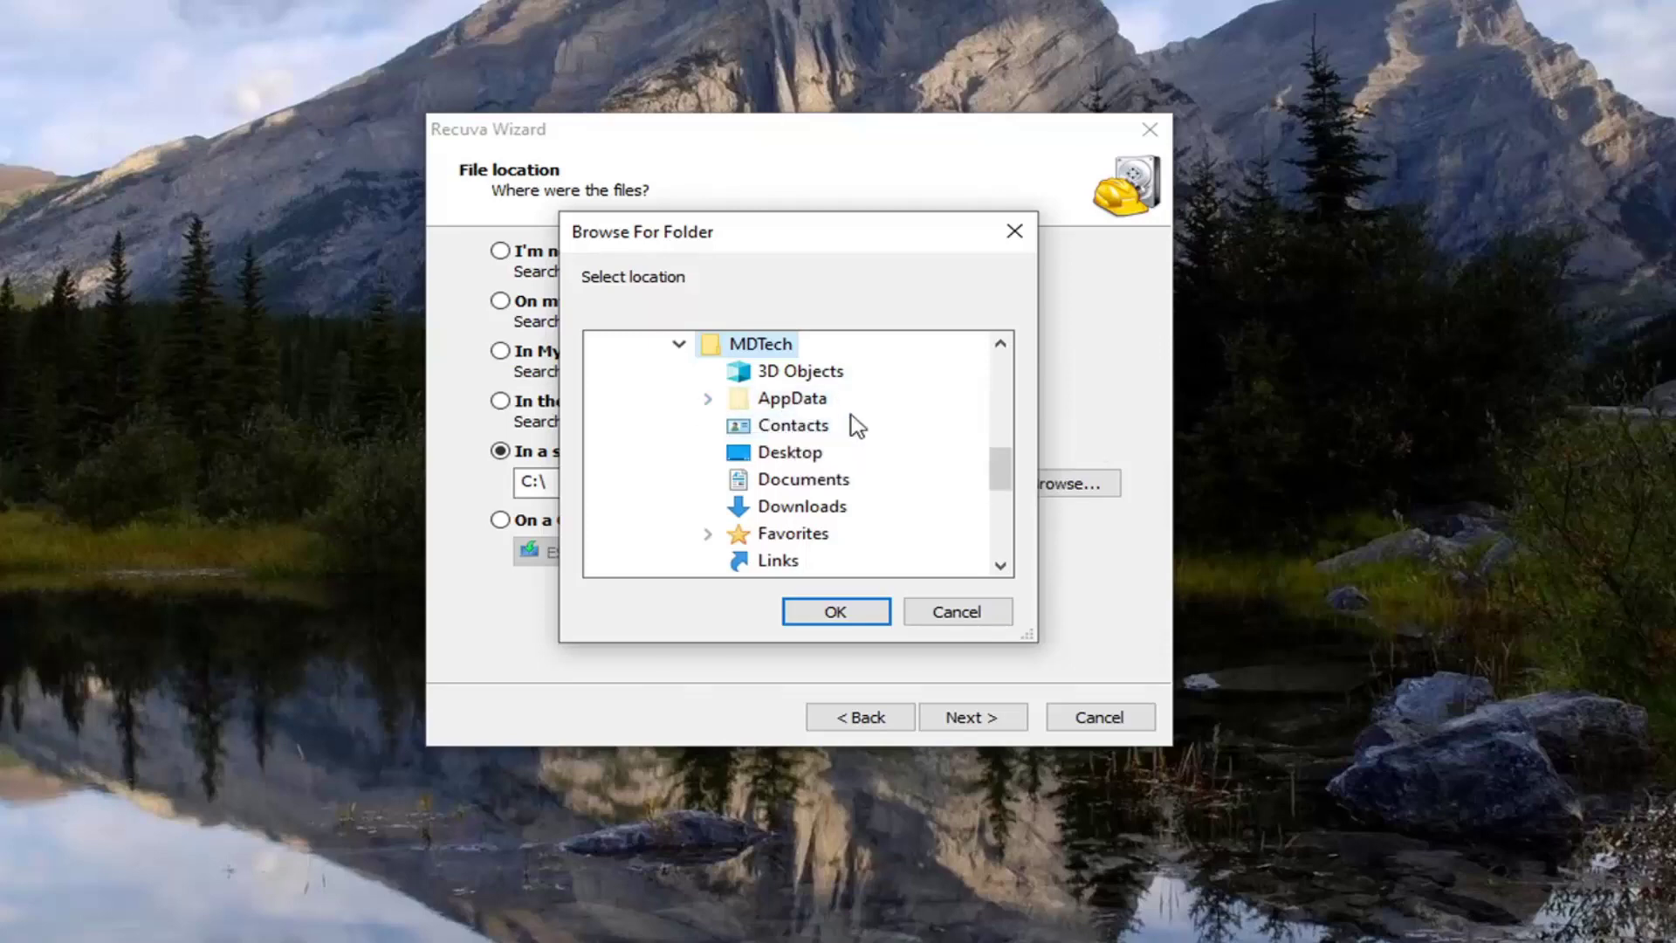
double_click(795, 400)
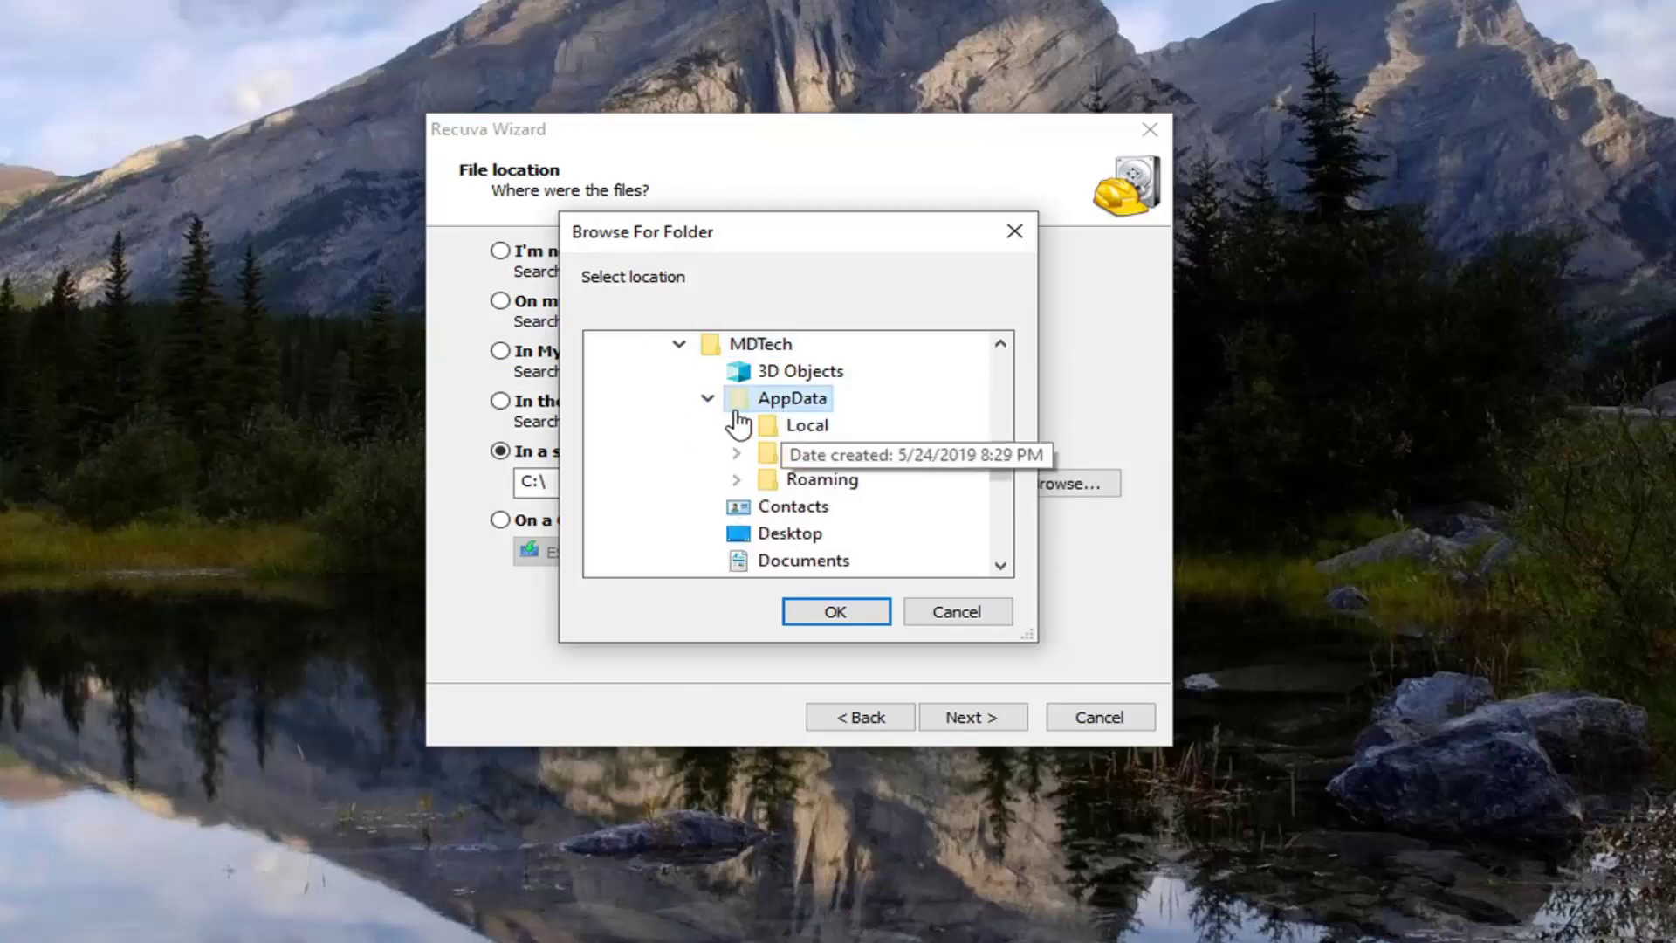
double_click(805, 428)
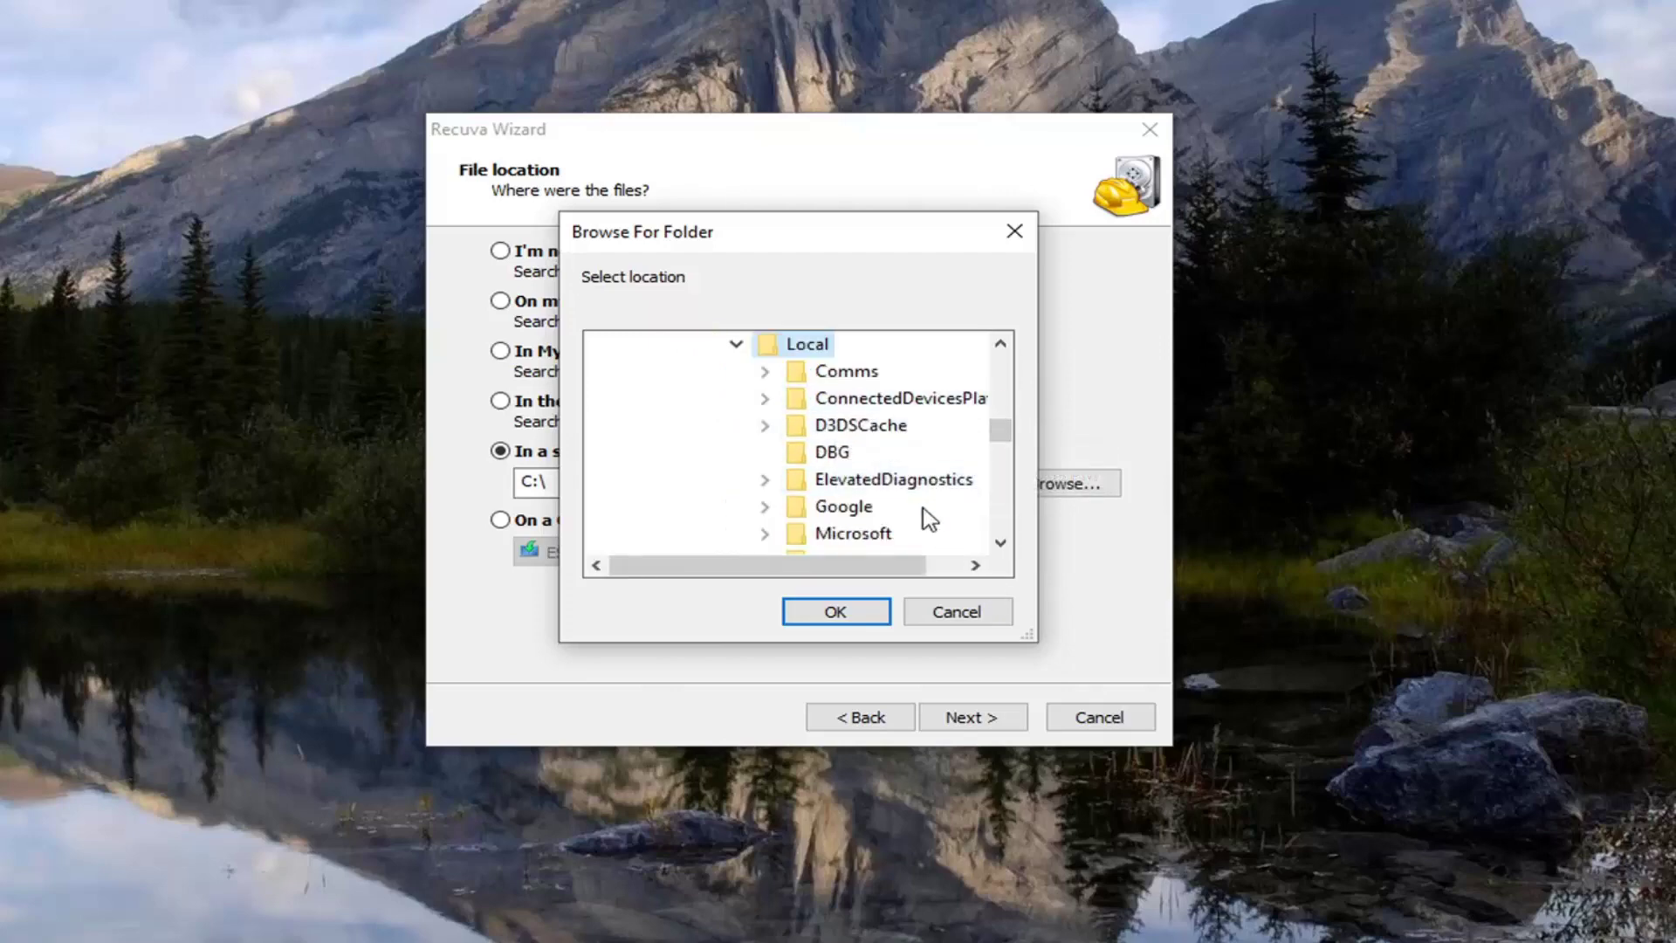
double_click(830, 510)
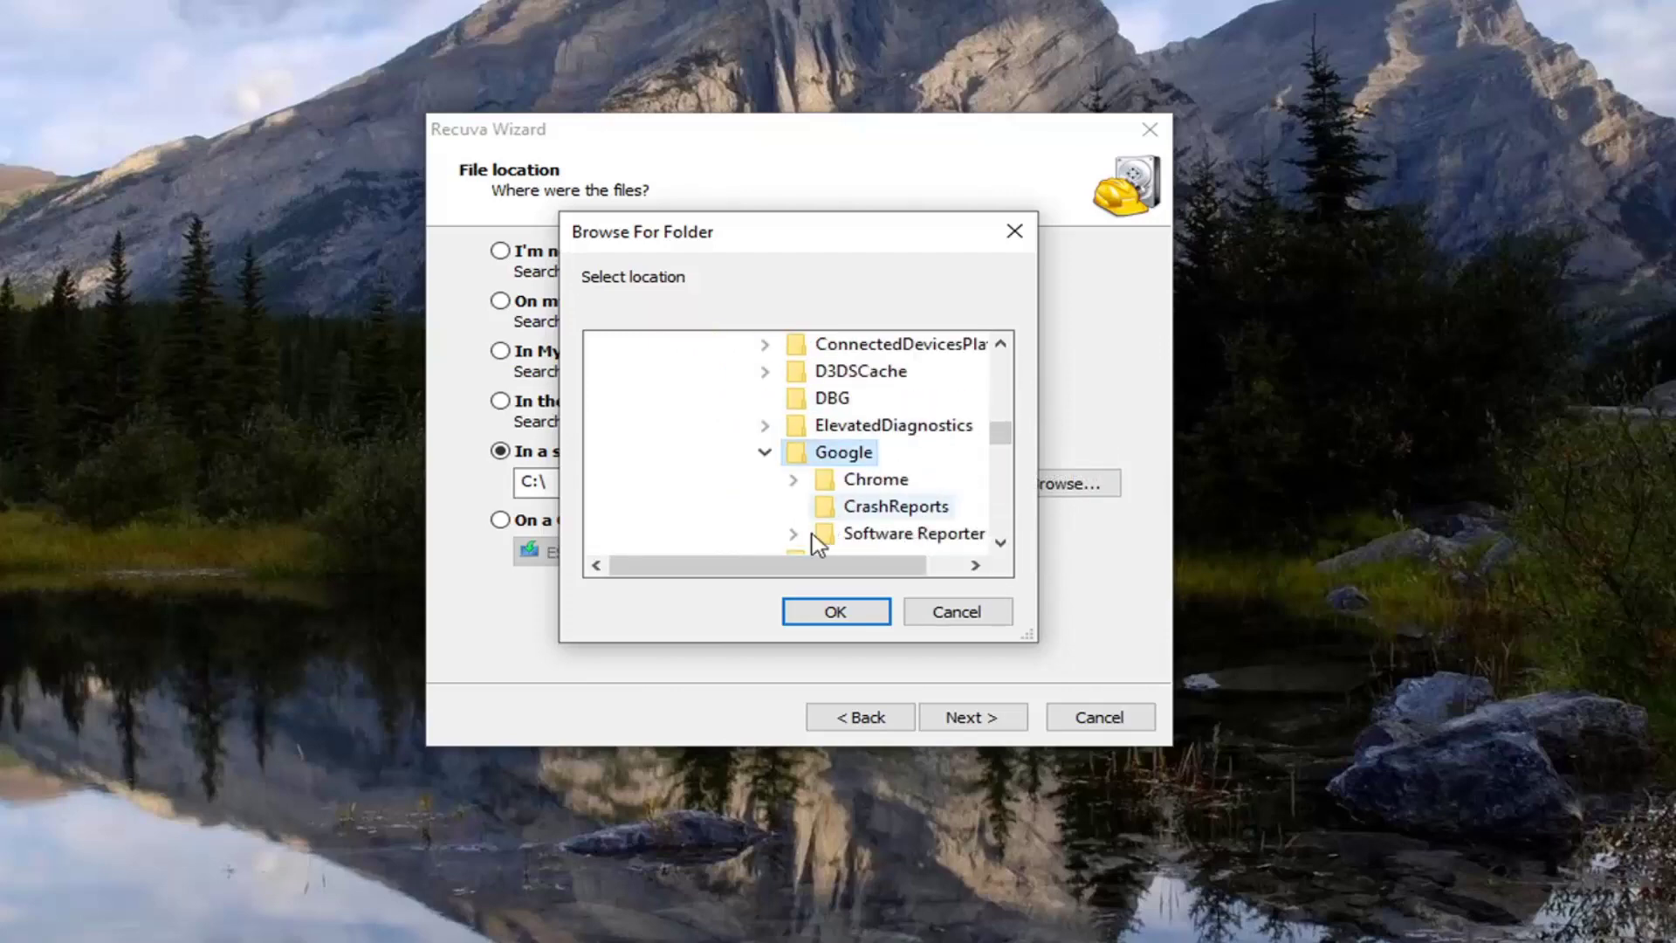
left_click(841, 613)
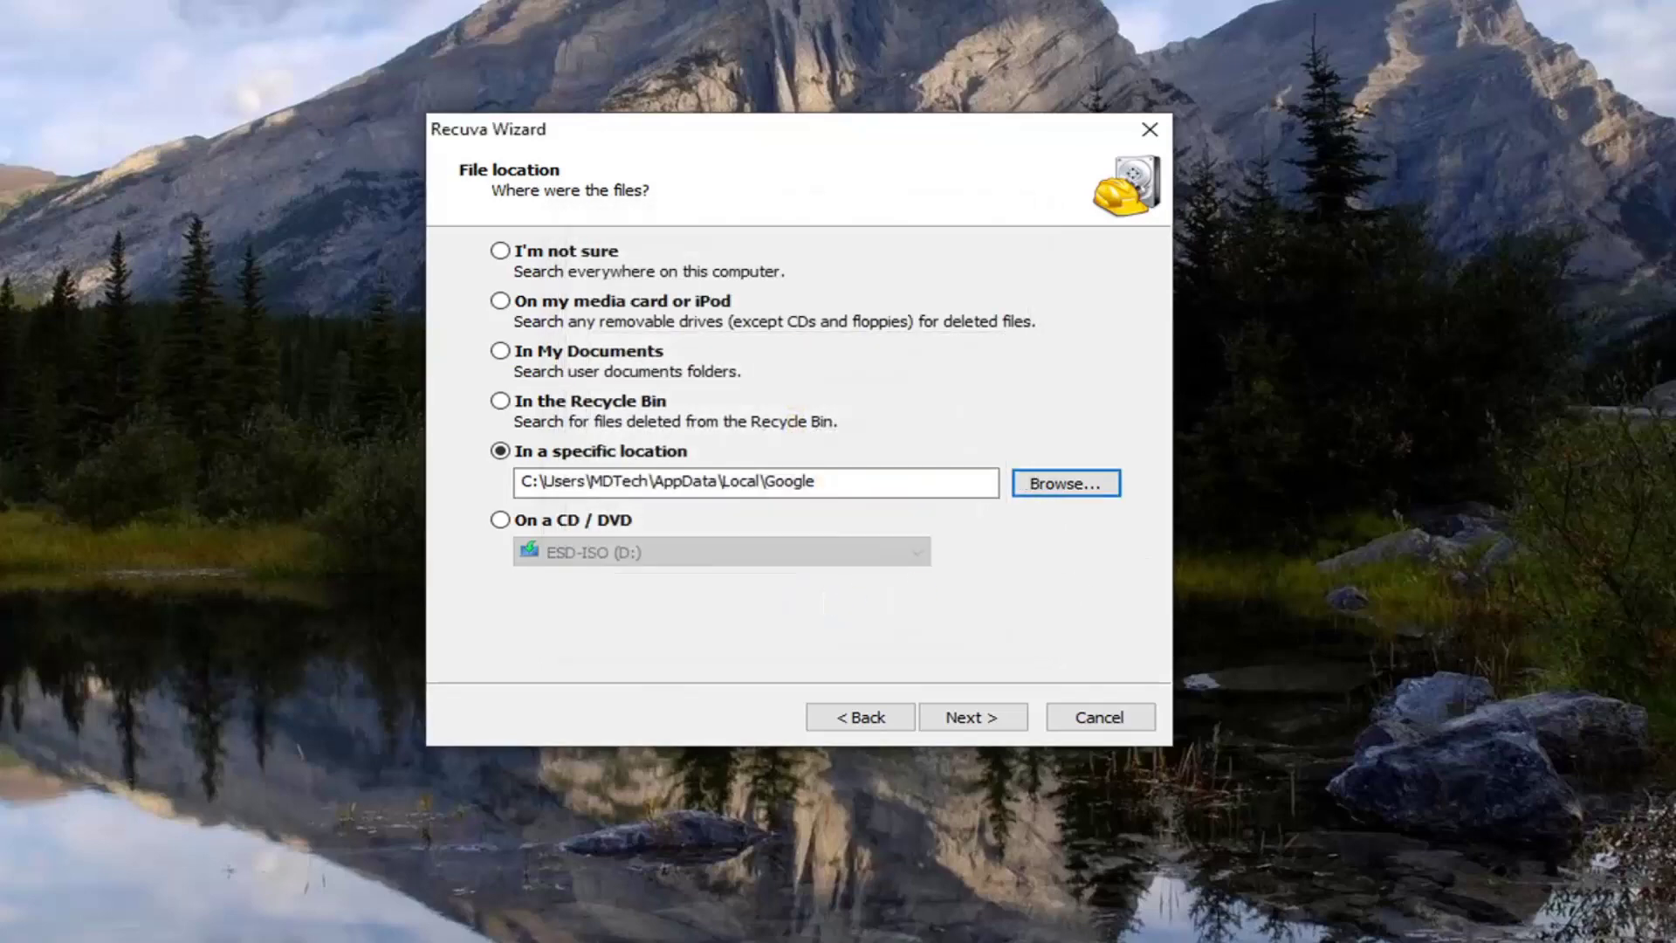
Start a scan of the Google folder with Deep Scan off, finding 59 deleted files.
left_click(972, 720)
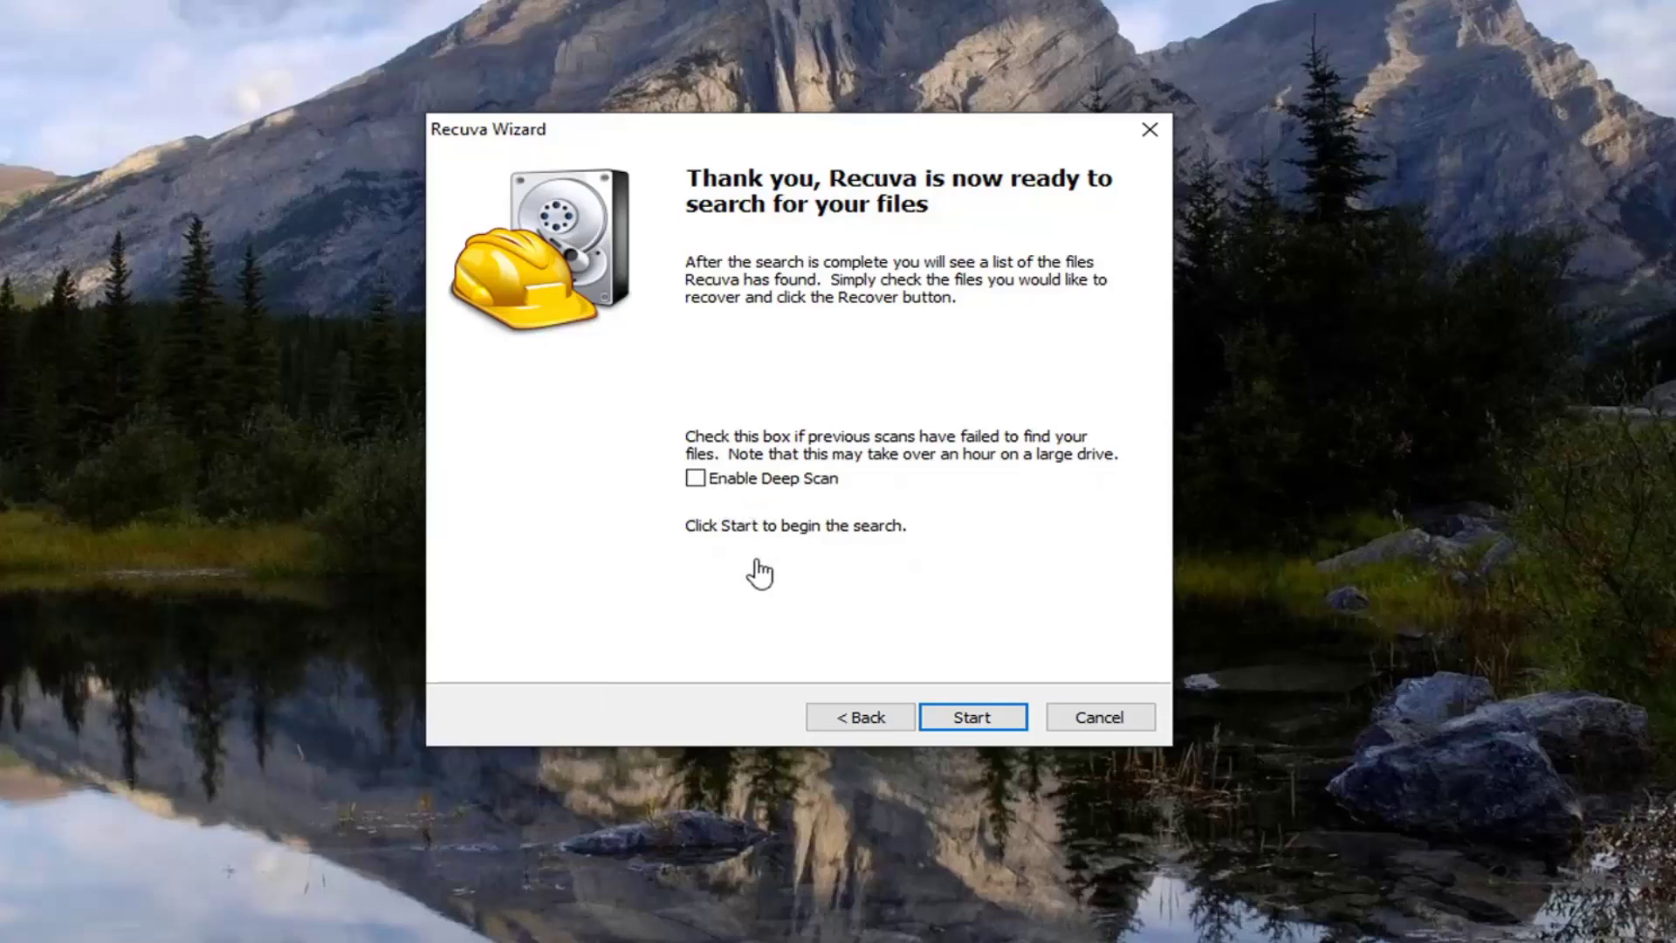
left_click(964, 724)
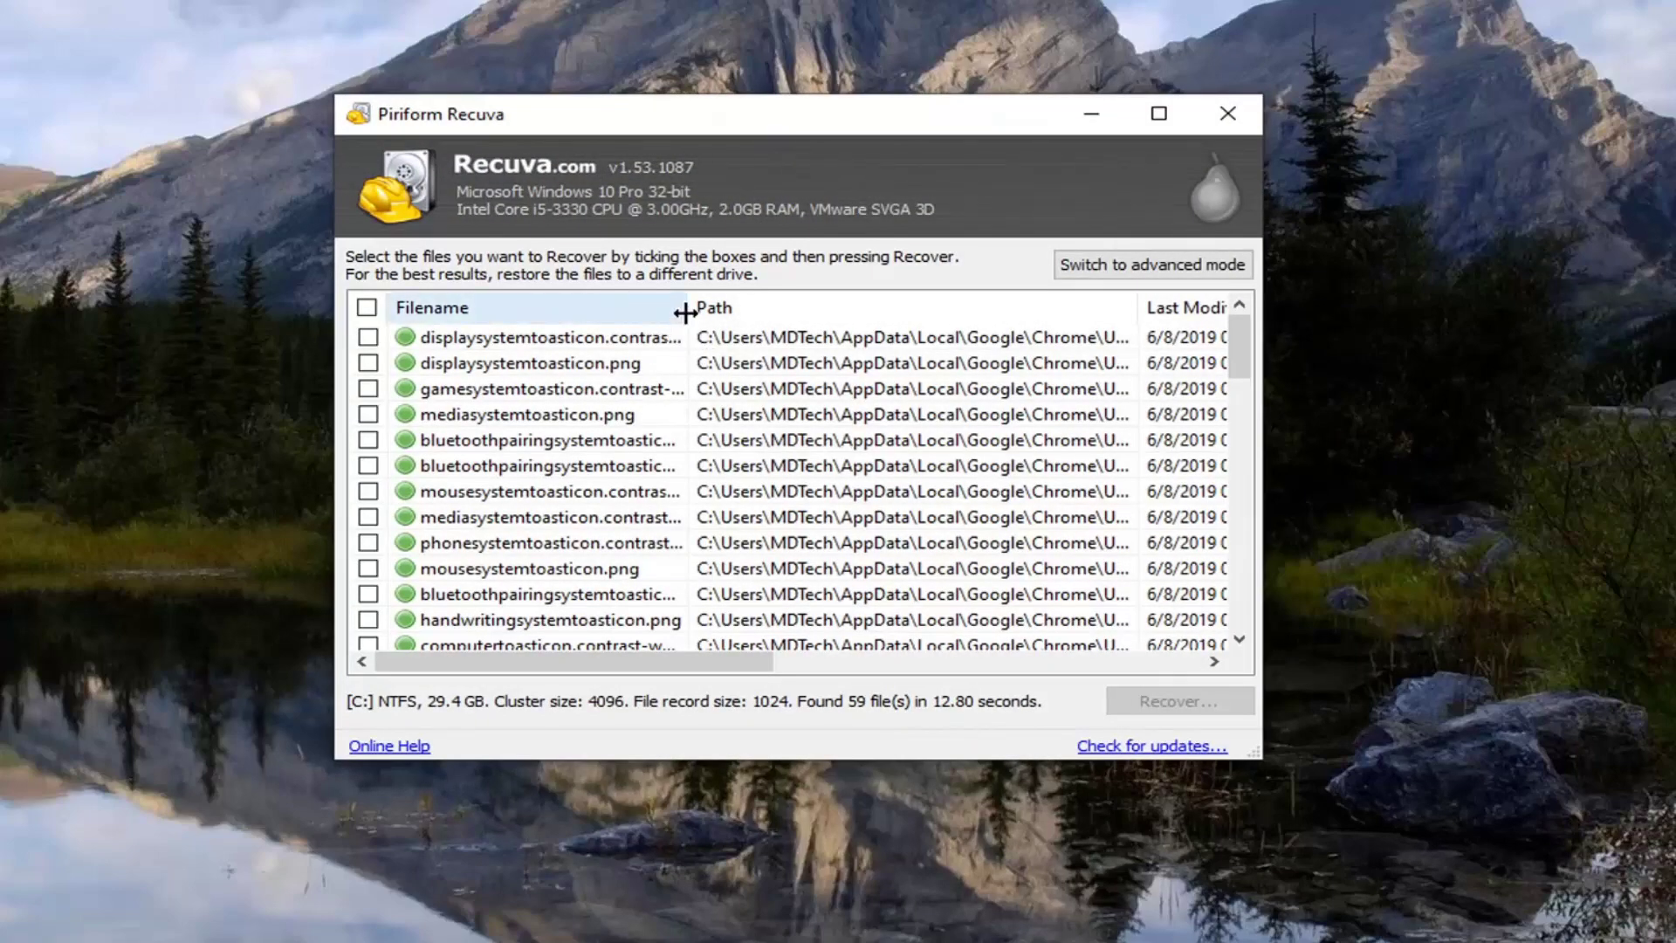
Widen the Filename column so the recovered files' full names are visible.
left_click_drag(685, 312, 829, 331)
left_click_drag(1246, 351, 1187, 611)
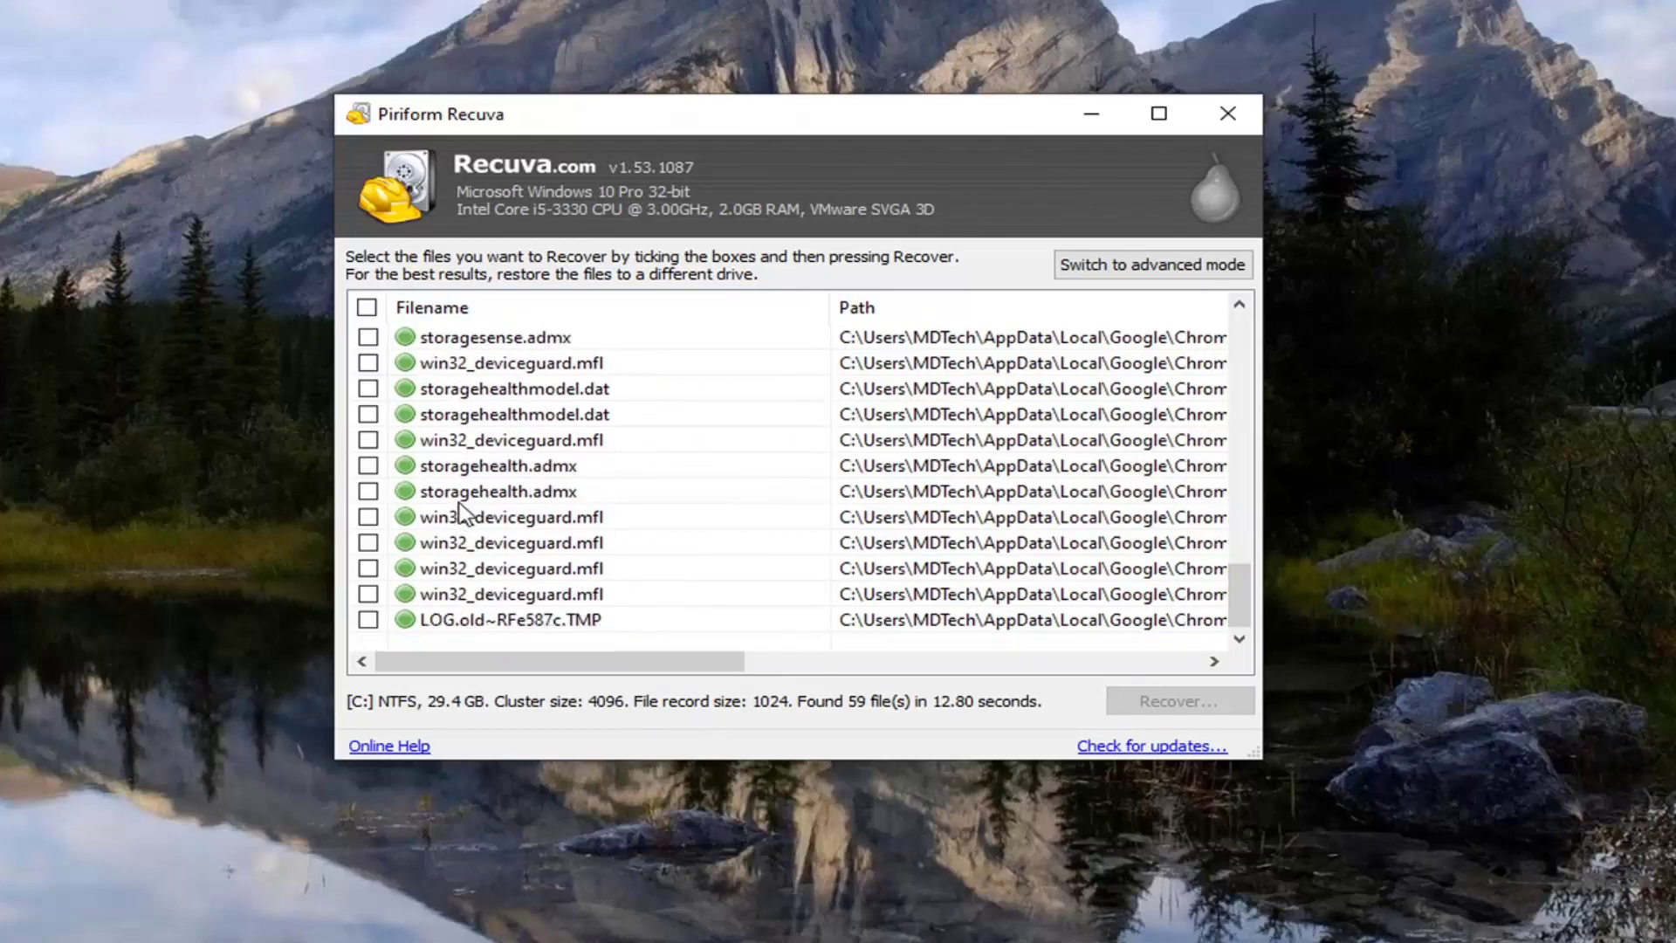
Scroll through the list of 59 recovered files to review them.
scroll(480, 510, "up", 9)
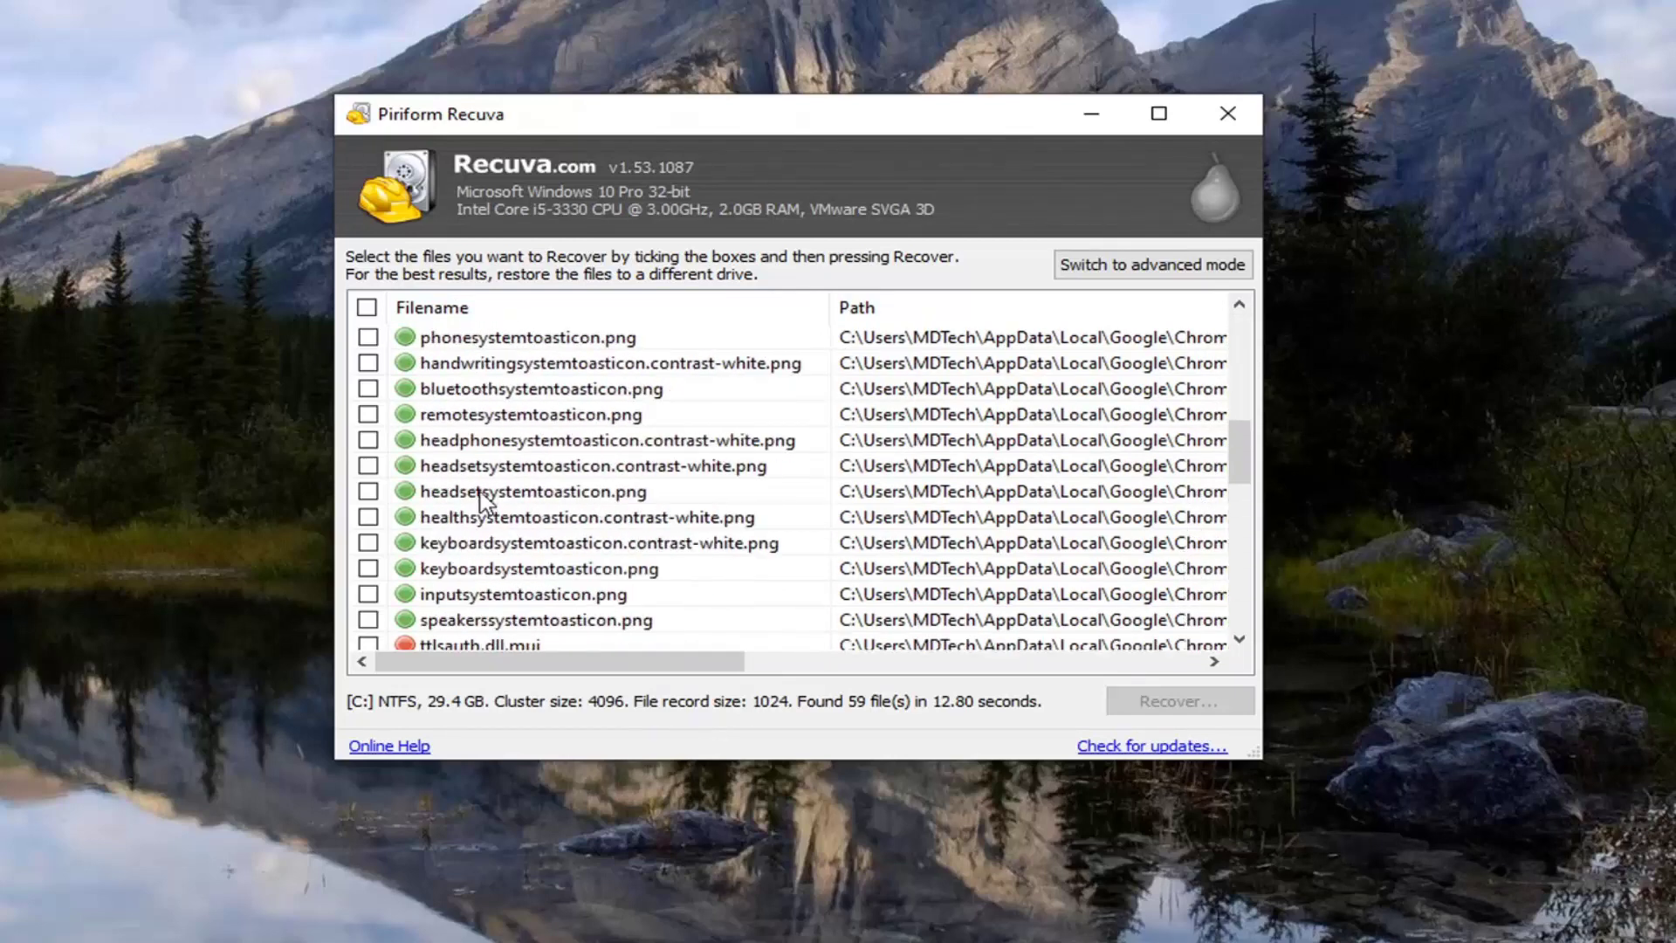
scroll(485, 502, "up", 6)
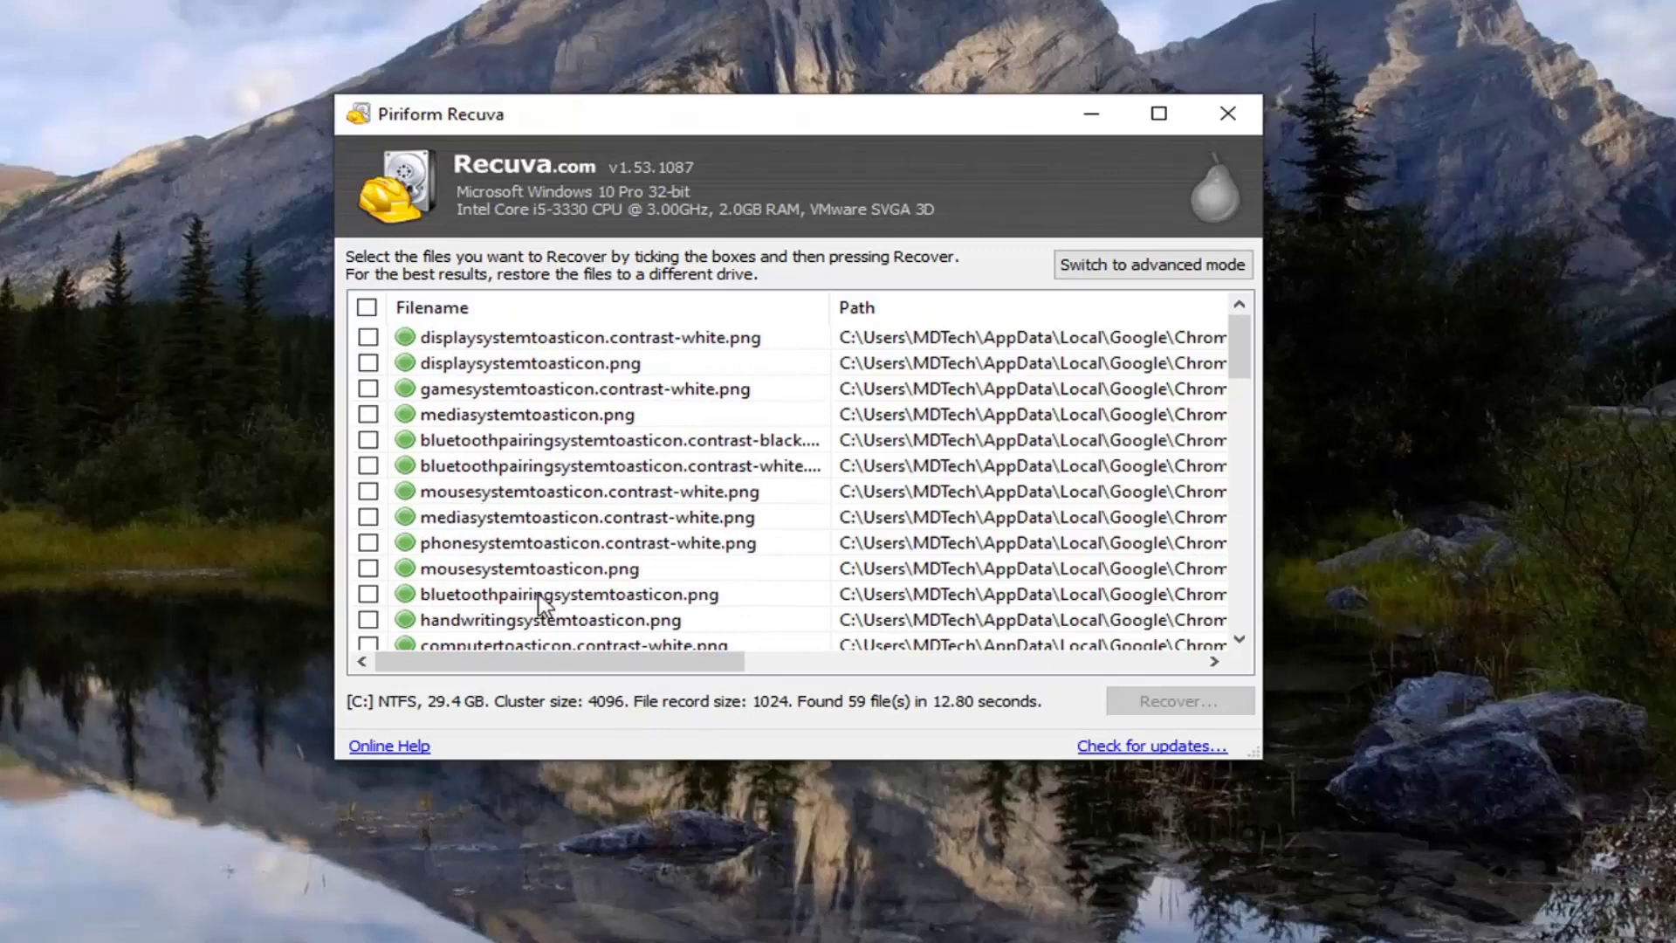
scroll(687, 425, "down", 2)
scroll(687, 425, "down", 5)
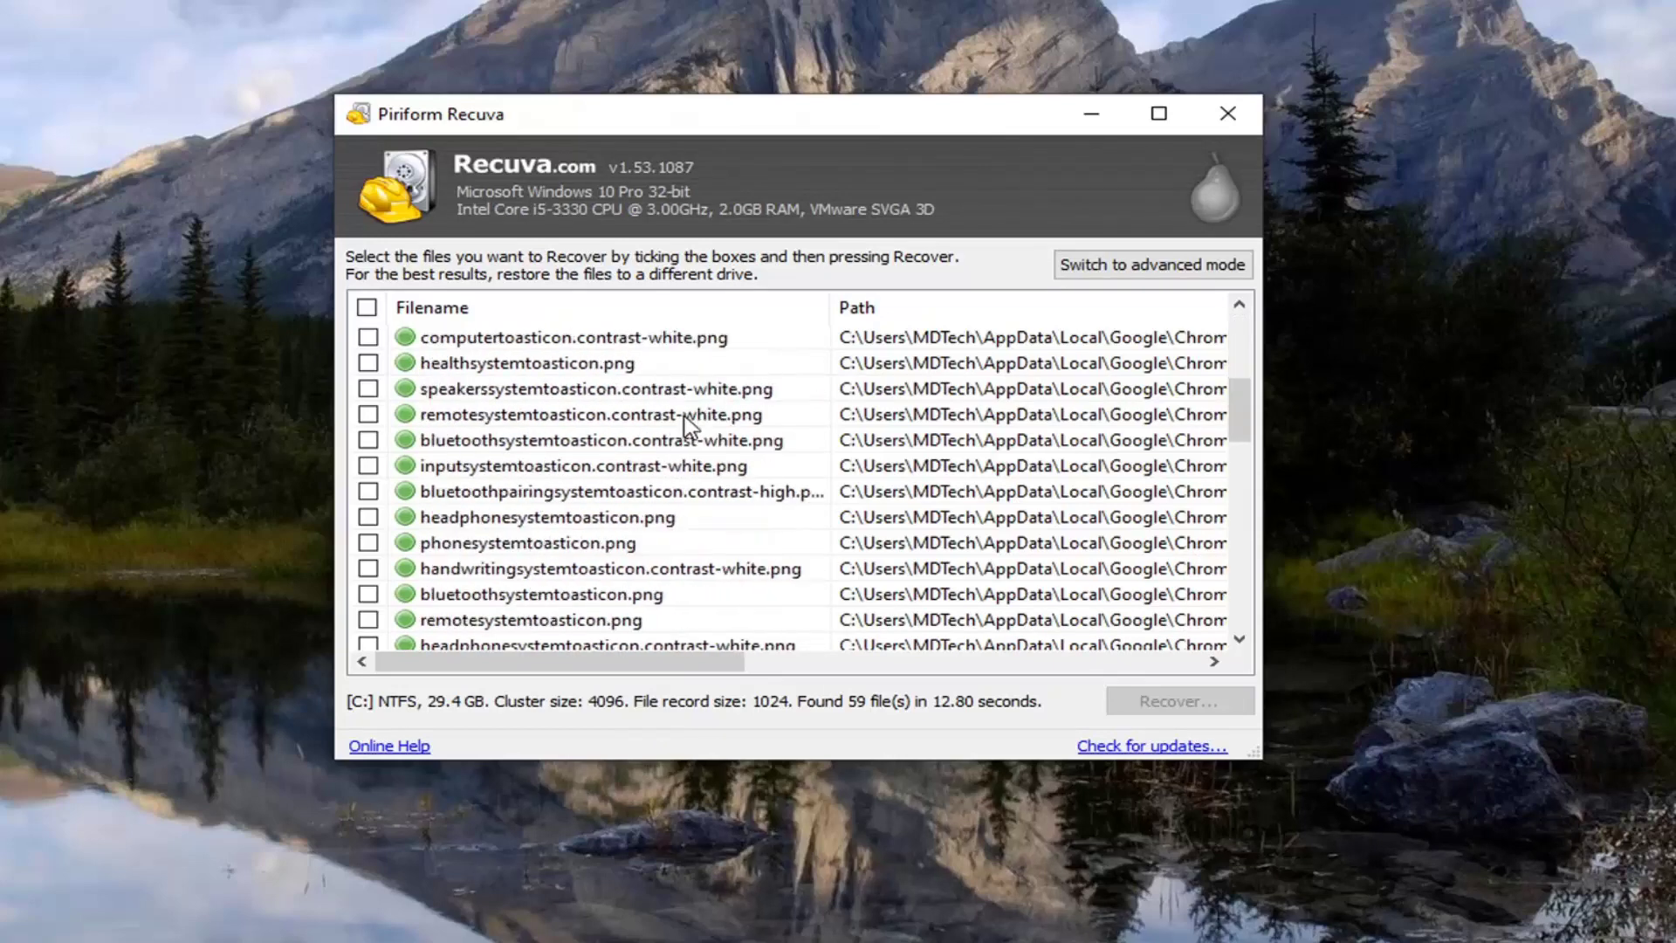
scroll(687, 425, "down", 8)
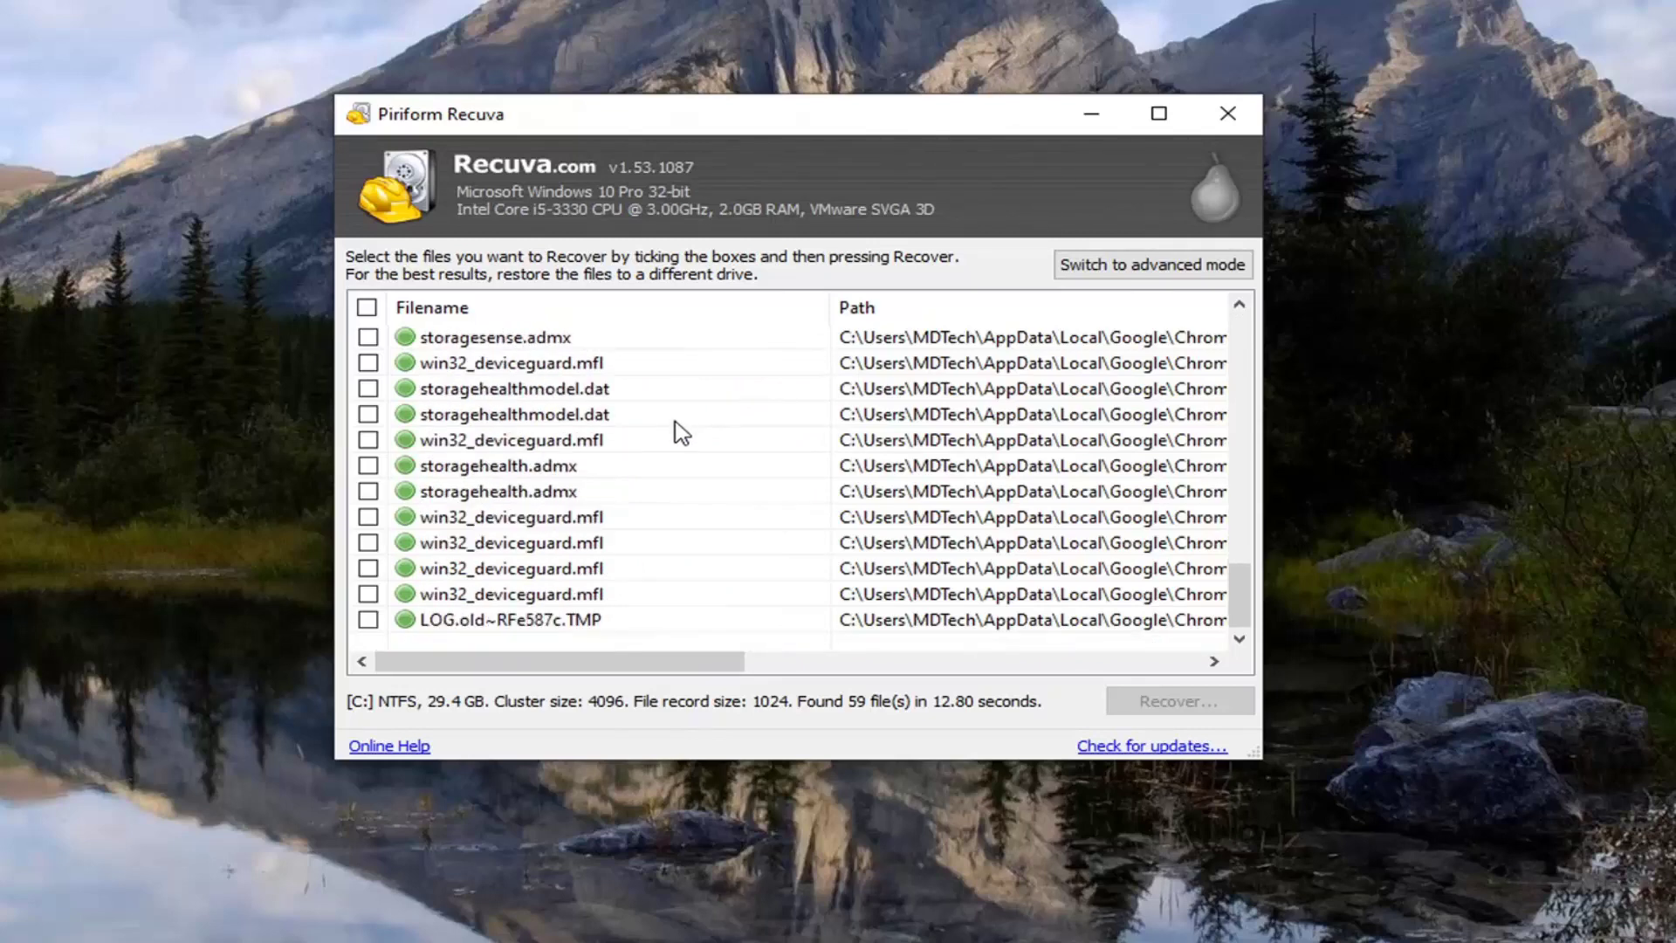
scroll(732, 414, "up", 15)
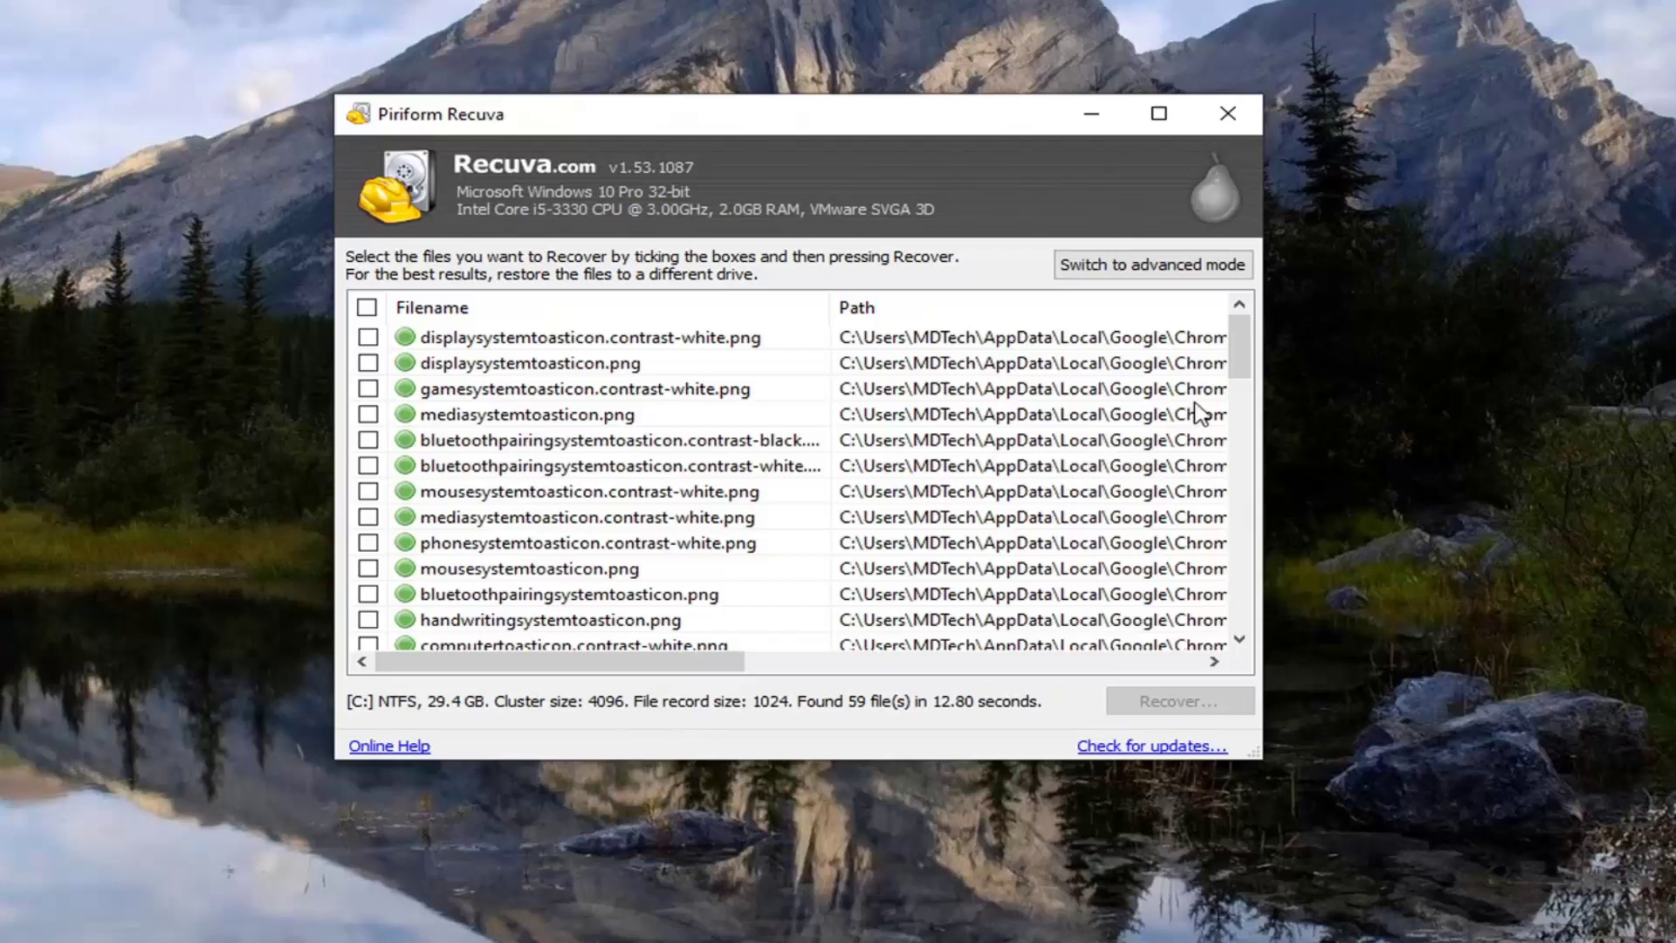
left_click_drag(1240, 350, 1241, 307)
scroll(1243, 309, "down", 1)
scroll(1243, 310, "up", 1)
left_click(1228, 113)
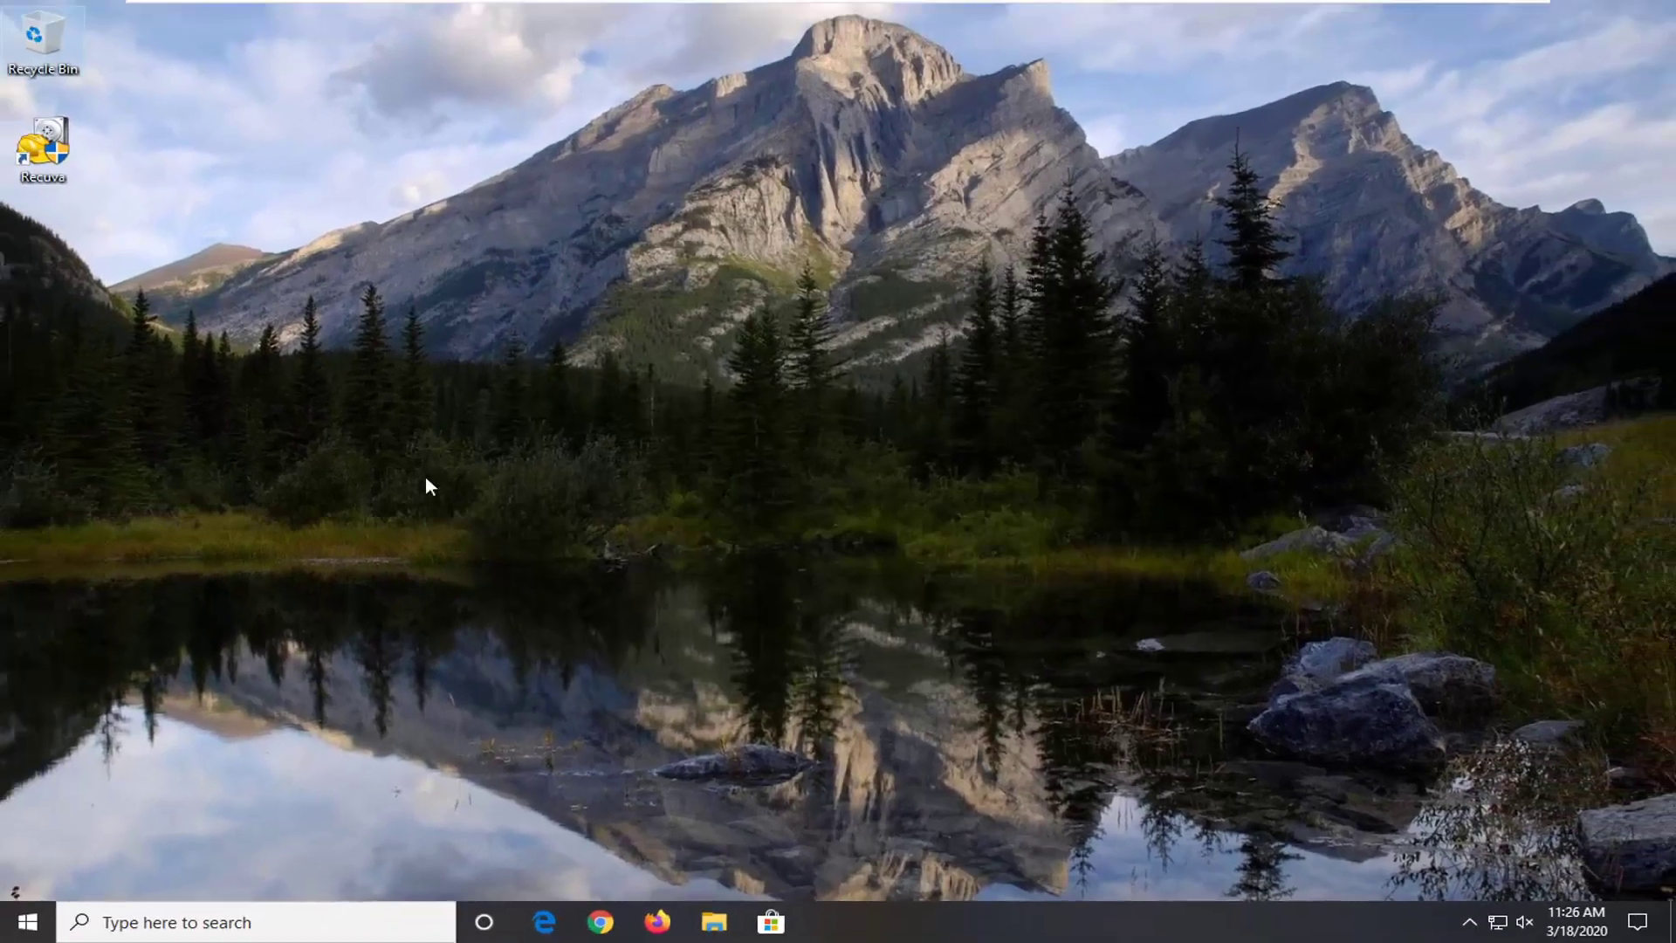